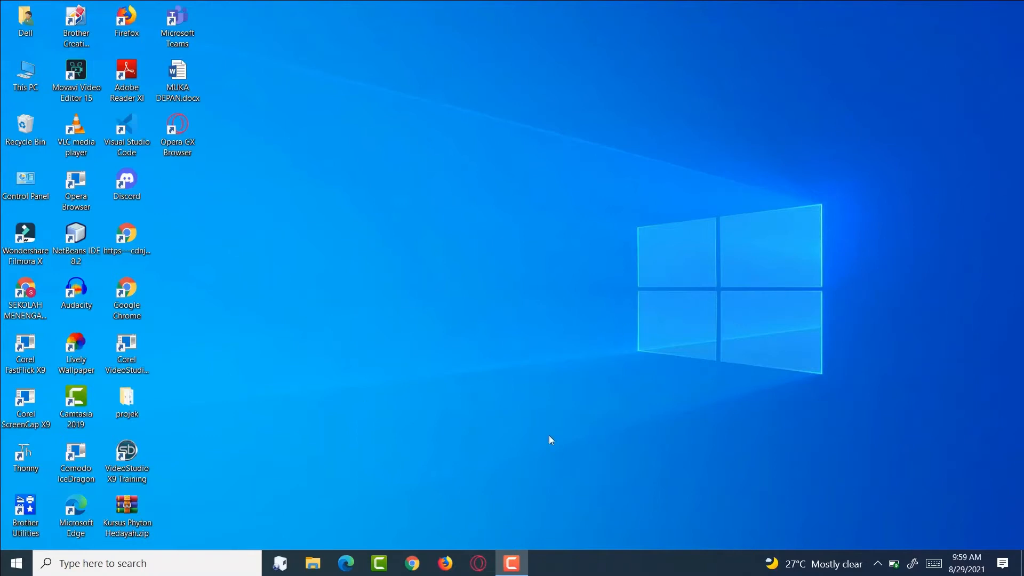
# - Launch Chrome, look over the profile list, then close the profile picker
pyautogui.click(418, 568)
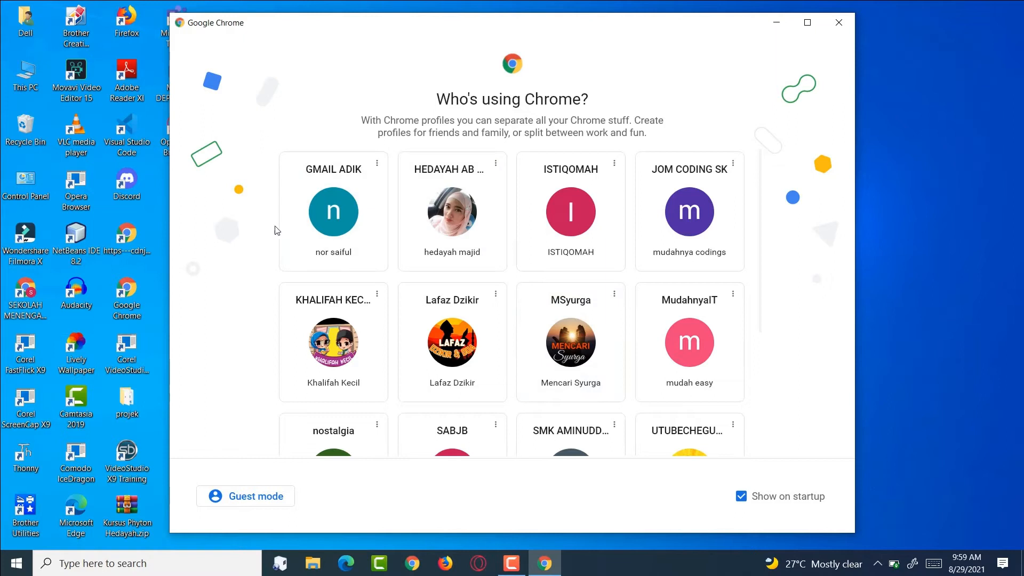
pyautogui.scroll(-3, 316, 330)
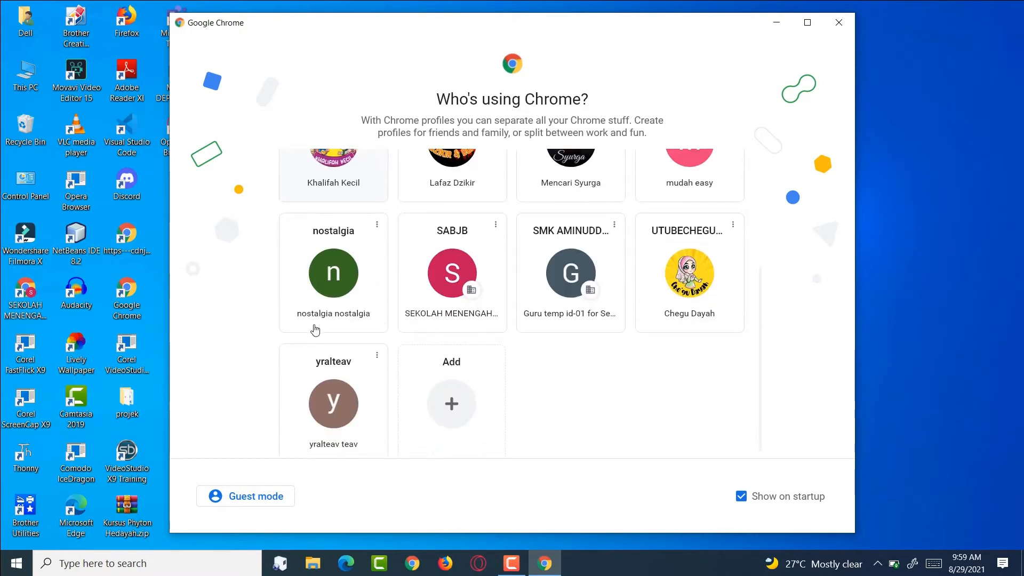
pyautogui.scroll(3, 284, 300)
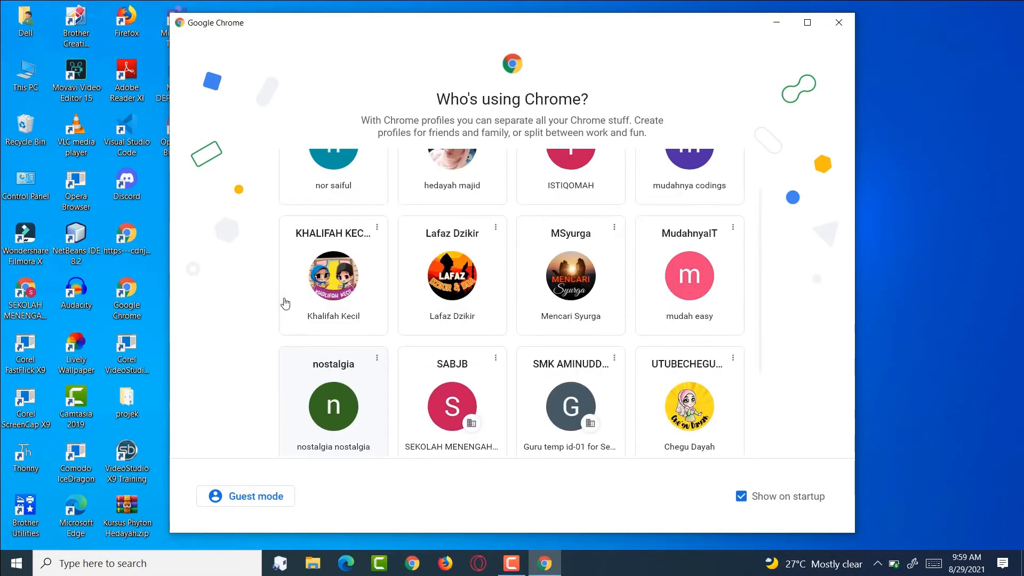
pyautogui.scroll(2, 285, 303)
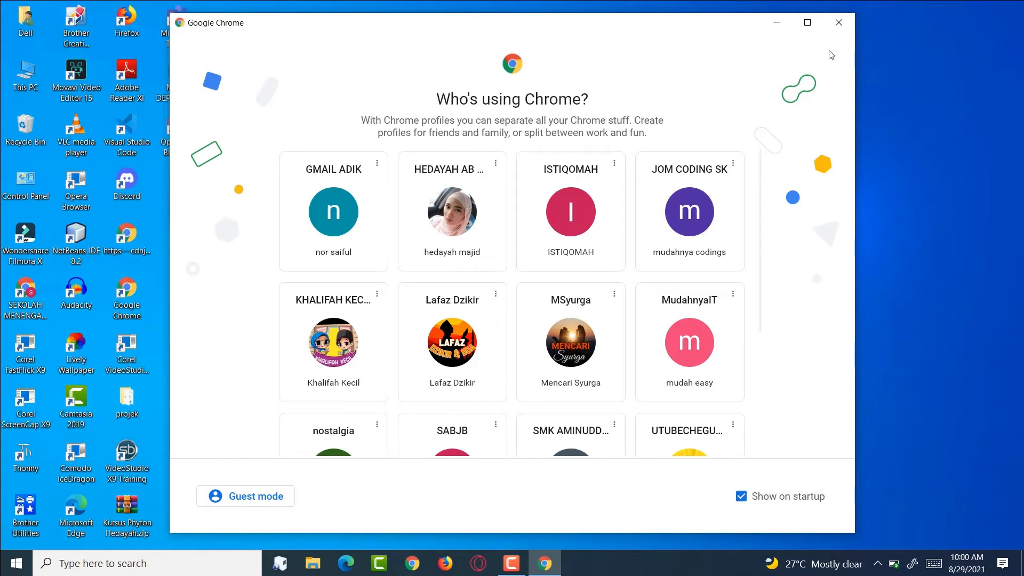
pyautogui.click(838, 24)
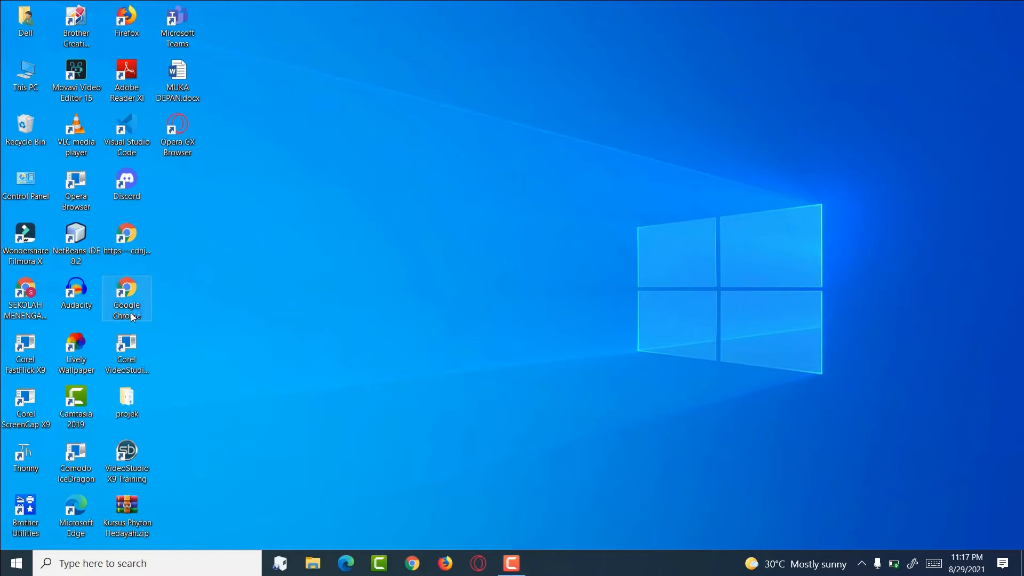
# - Open a maximized Chrome window in Guest mode
pyautogui.doubleClick(133, 317)
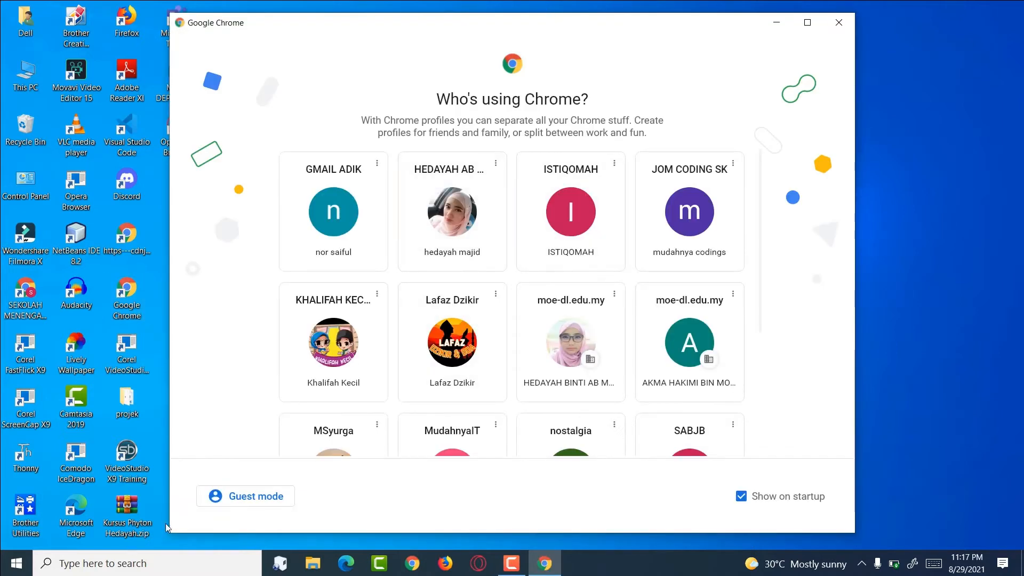
pyautogui.click(233, 505)
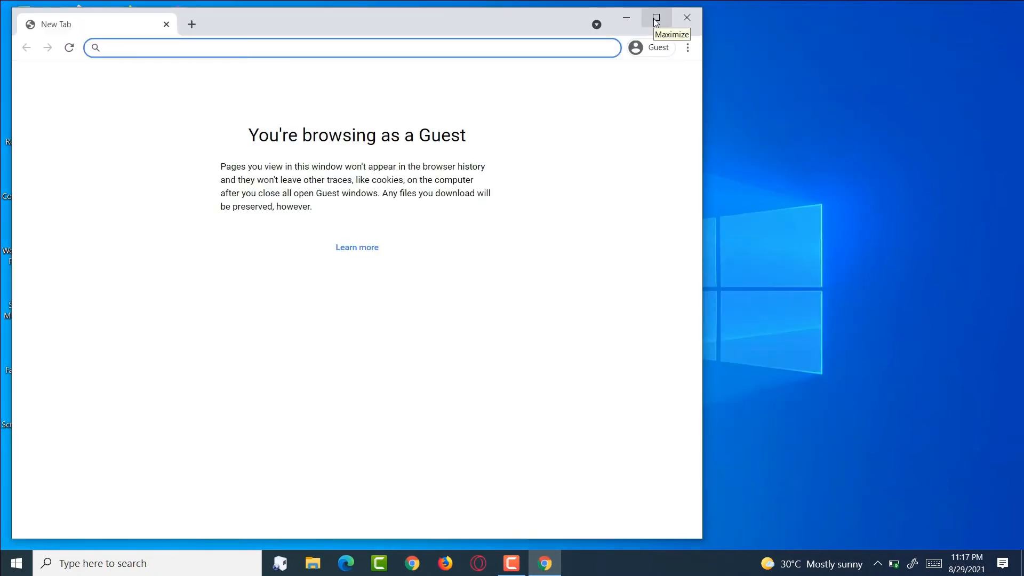
pyautogui.click(656, 19)
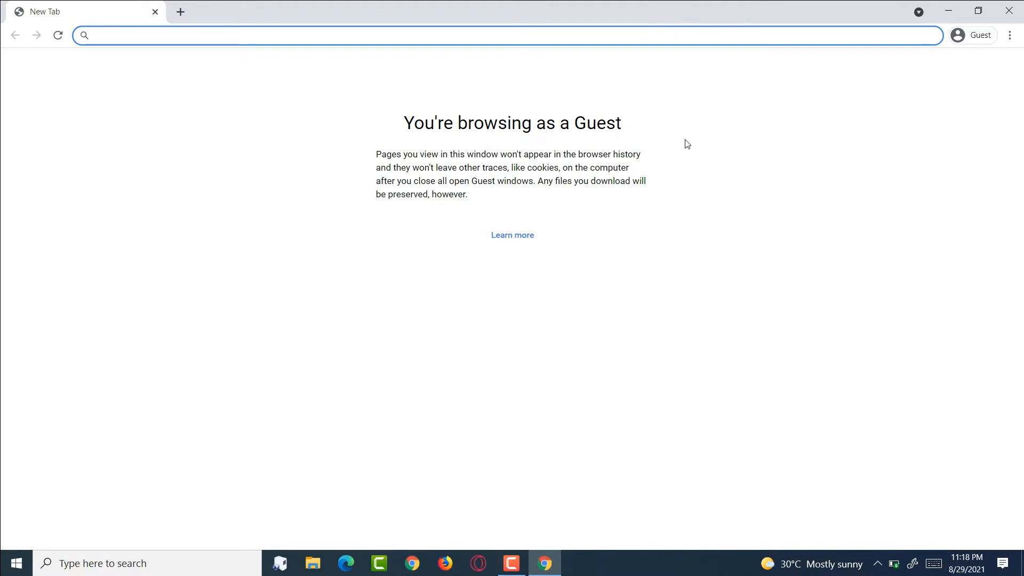
# - Dismiss an extra profile picker and launch another Chrome window
pyautogui.click(400, 568)
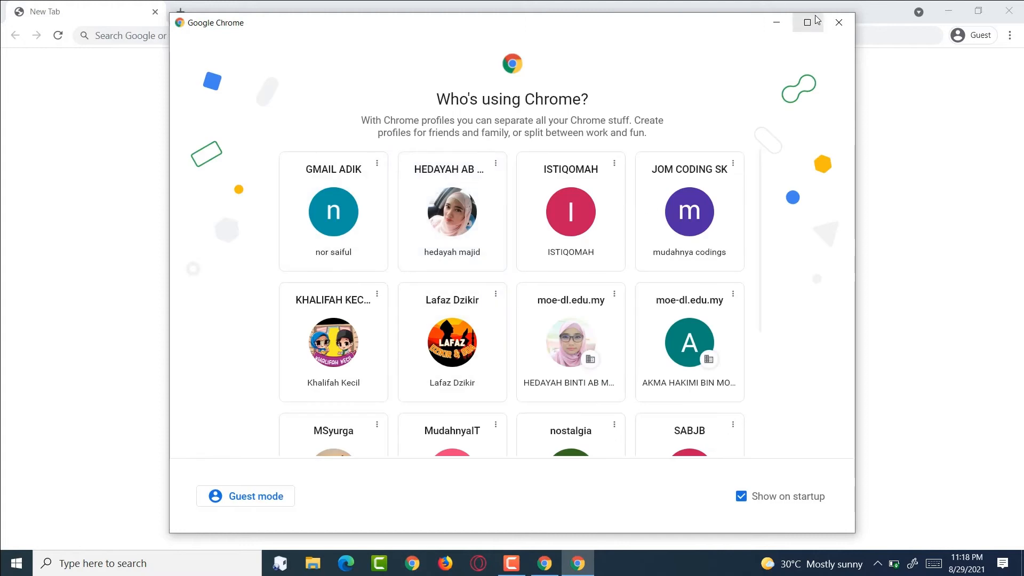
pyautogui.click(839, 23)
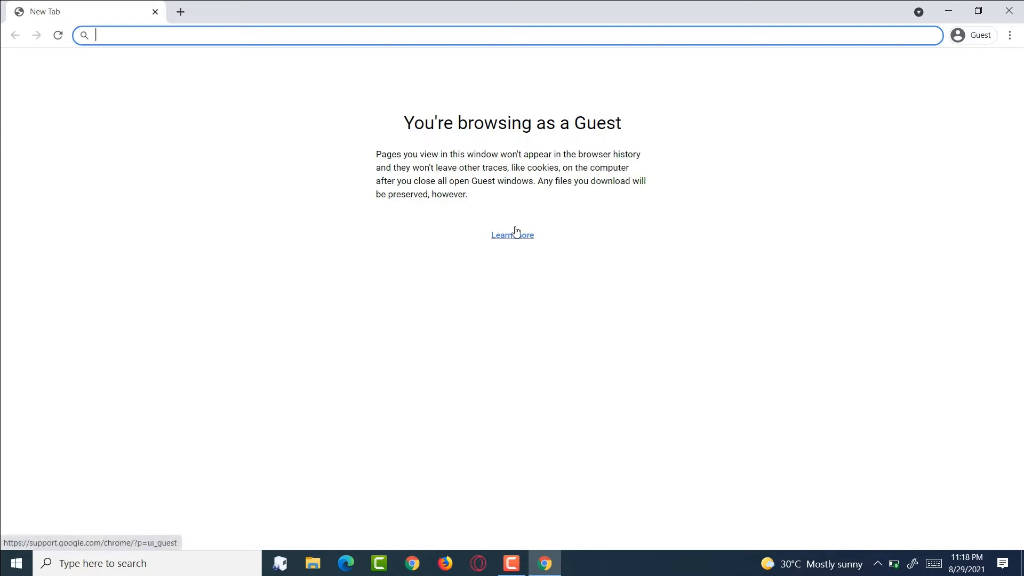
pyautogui.click(426, 567)
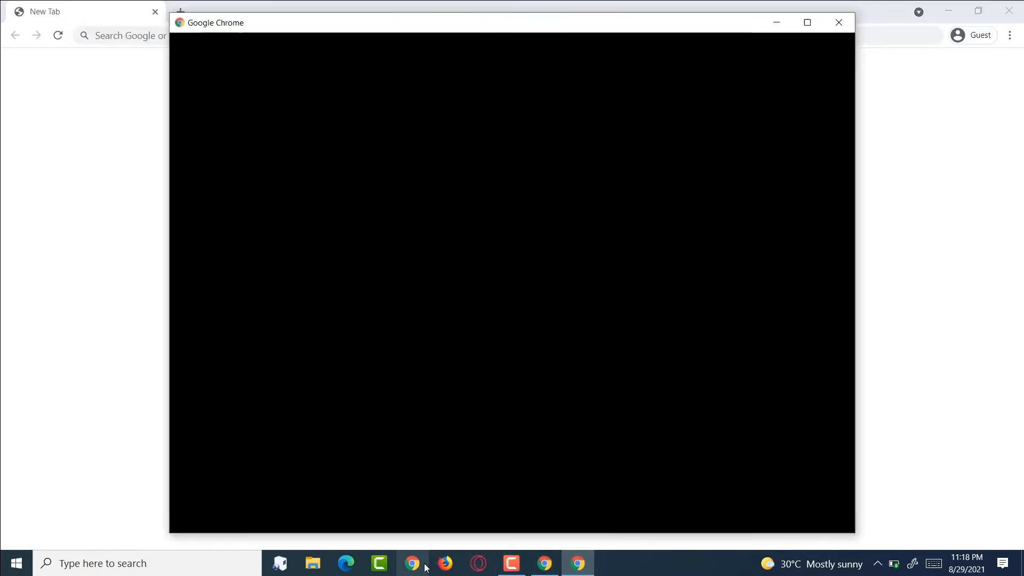
# - Choose the existing personal profile card to open its window on the New Tab page
pyautogui.click(451, 240)
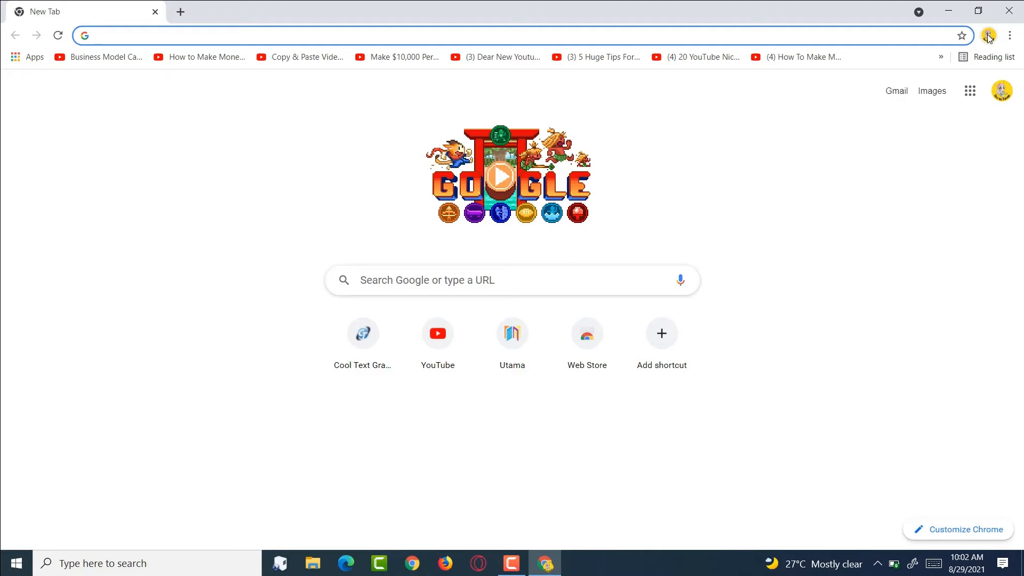
# - From the toolbar profile menu, choose Add to create a new Chrome profile
pyautogui.click(988, 36)
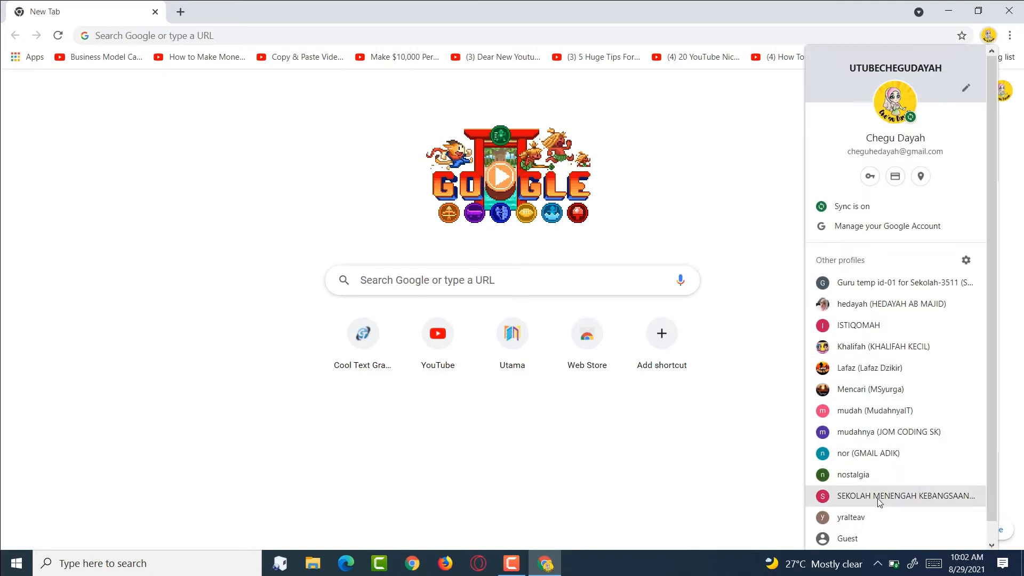
pyautogui.scroll(-1, 878, 499)
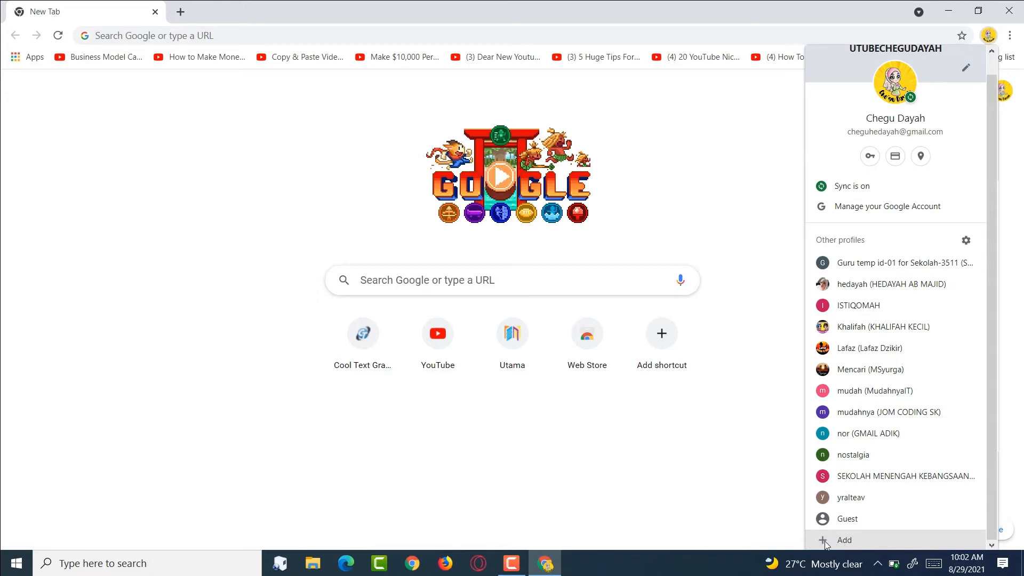
pyautogui.click(843, 540)
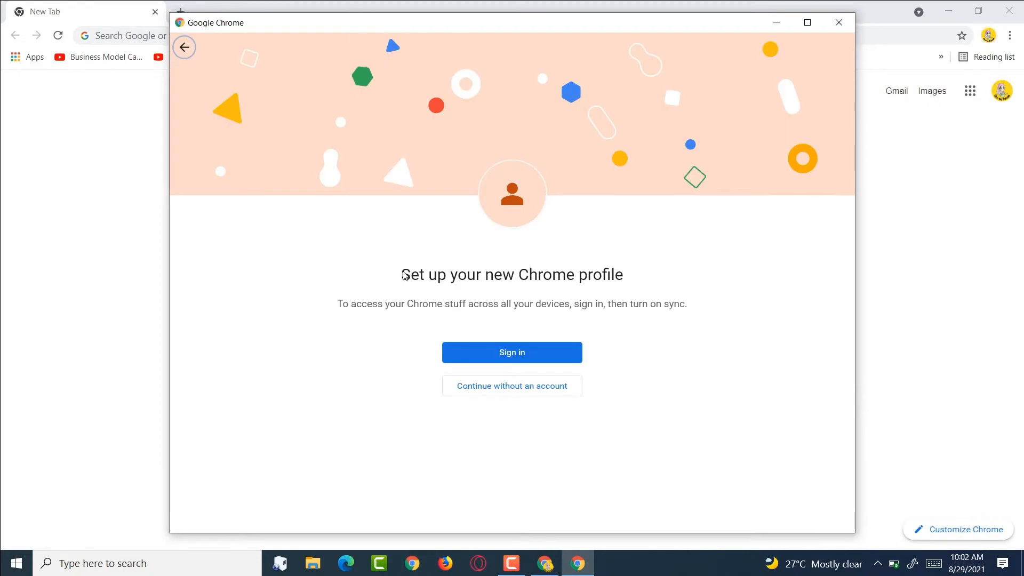
# - Sign in to the new profile with the school moe-dl.edu.my email and type the account password
pyautogui.click(485, 354)
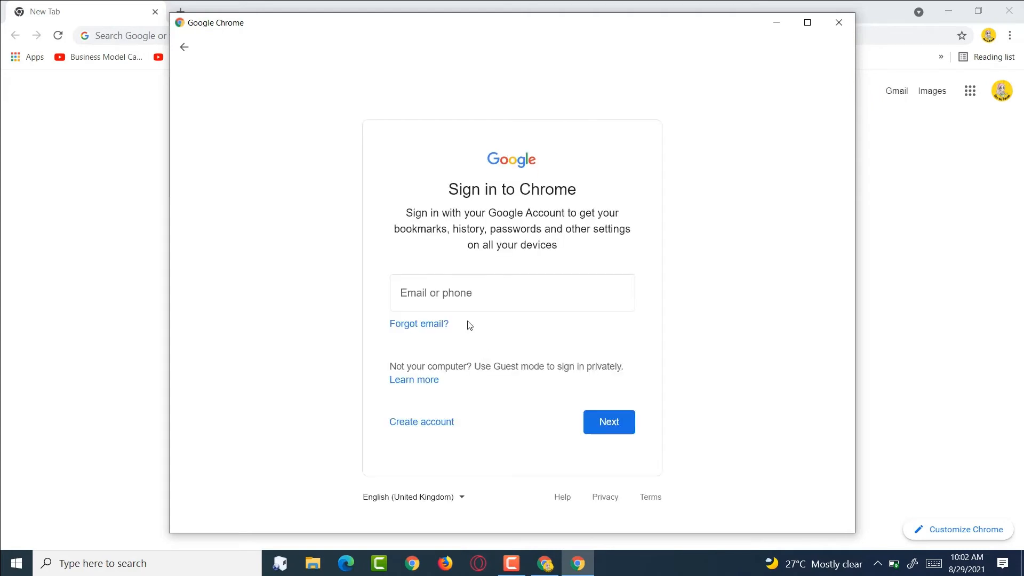
pyautogui.click(450, 308)
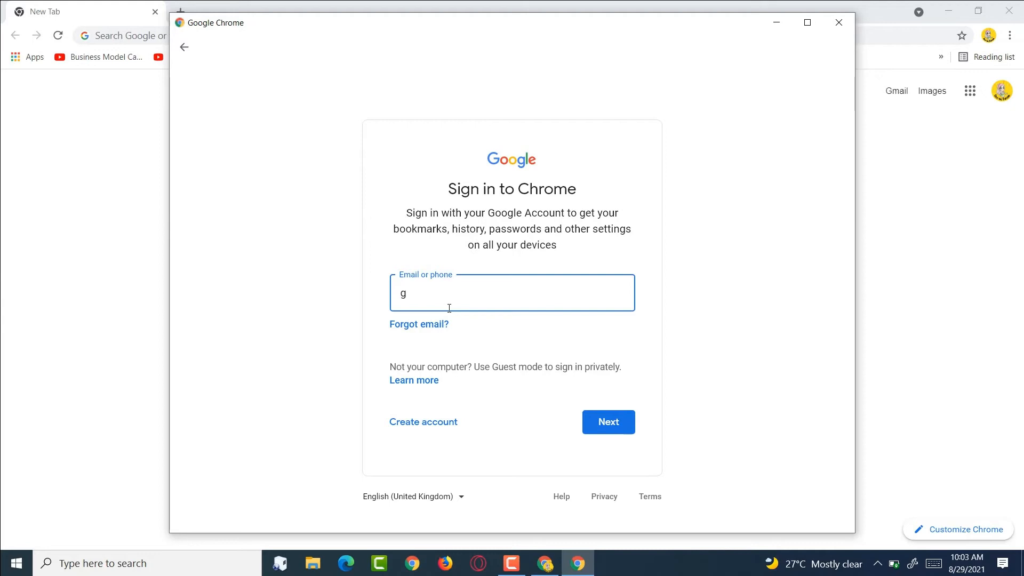
pyautogui.press('Return')
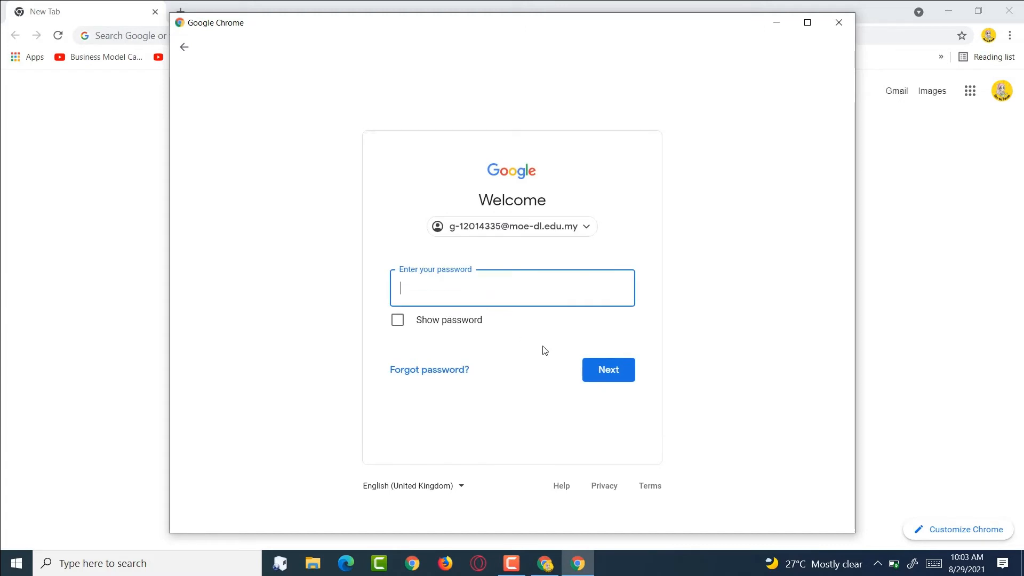
pyautogui.write('***********')
# - Submit the password to reach the moe-dl.edu.my managed-profile welcome screen
pyautogui.click(603, 380)
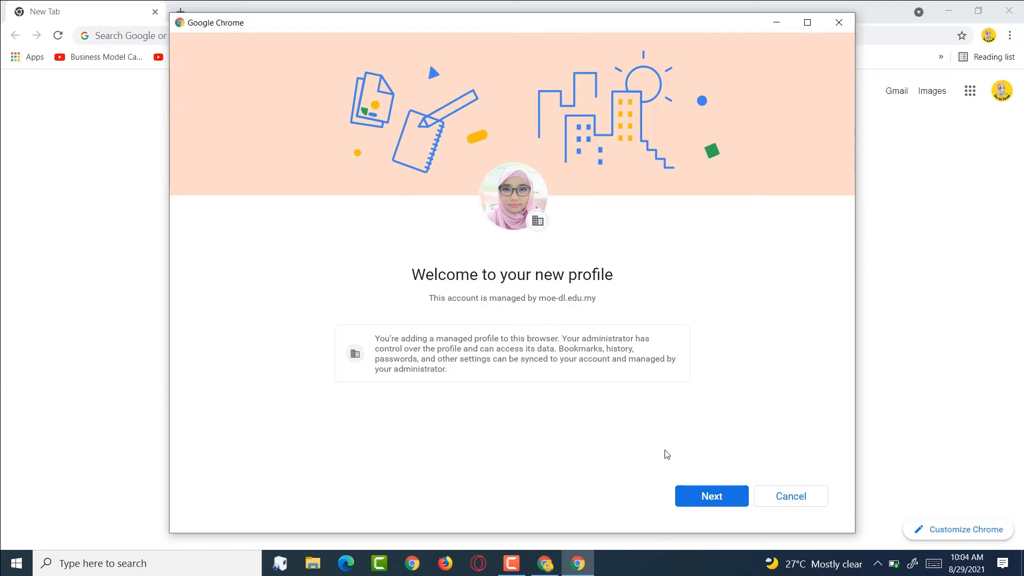
# - Continue past the welcome screen and accept sync with 'Yes, I'm in'
pyautogui.click(696, 496)
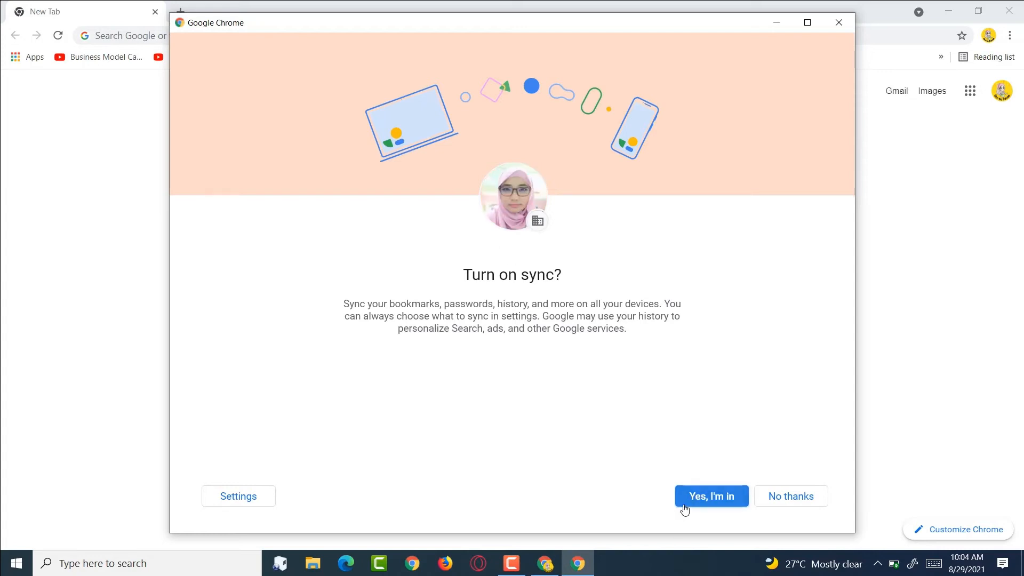
pyautogui.click(708, 501)
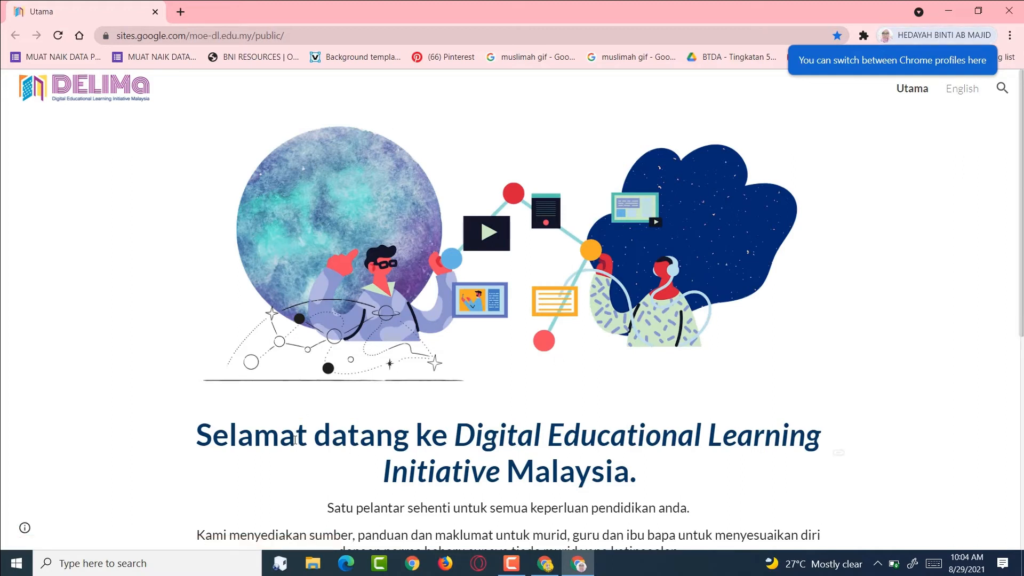
pyautogui.scroll(-5, 441, 432)
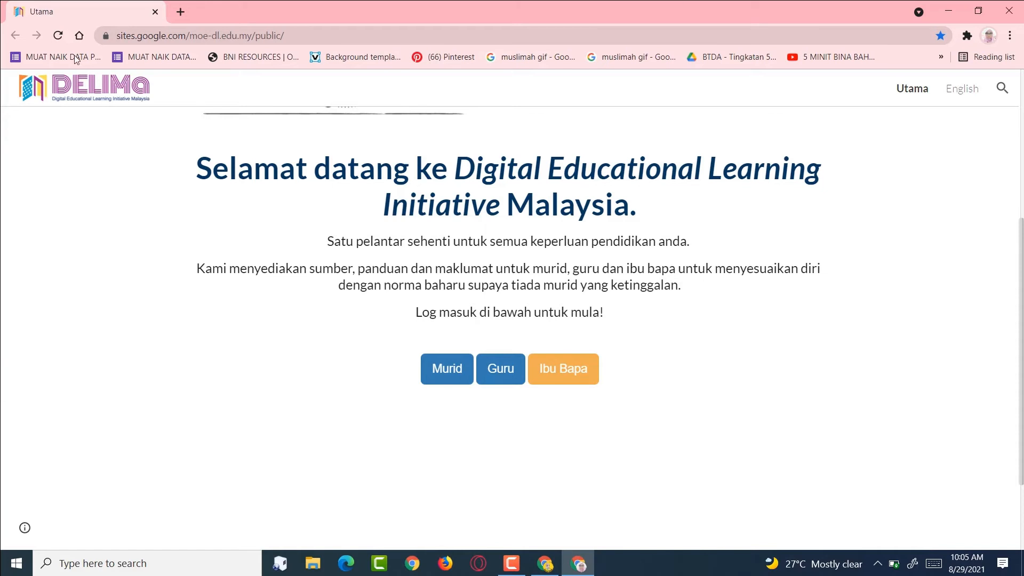
# - Open the school profile's Settings Passwords page and scroll through the saved logins
pyautogui.click(1010, 37)
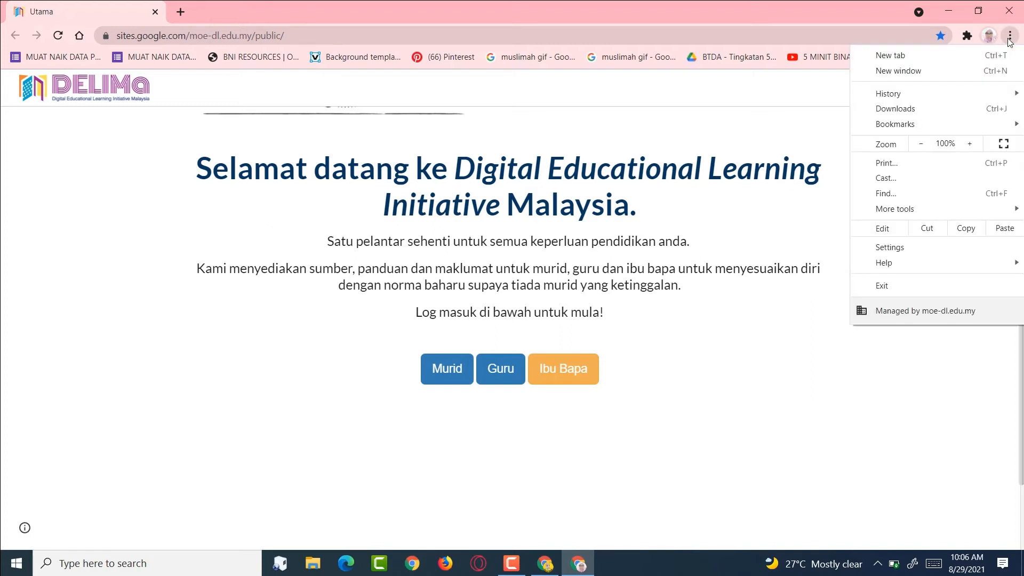
pyautogui.click(906, 247)
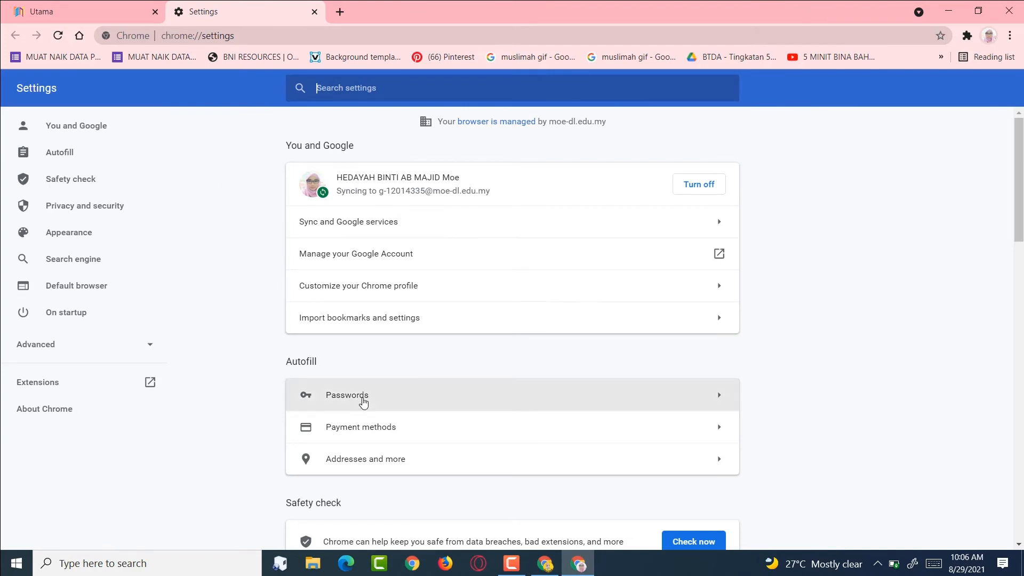
pyautogui.click(325, 400)
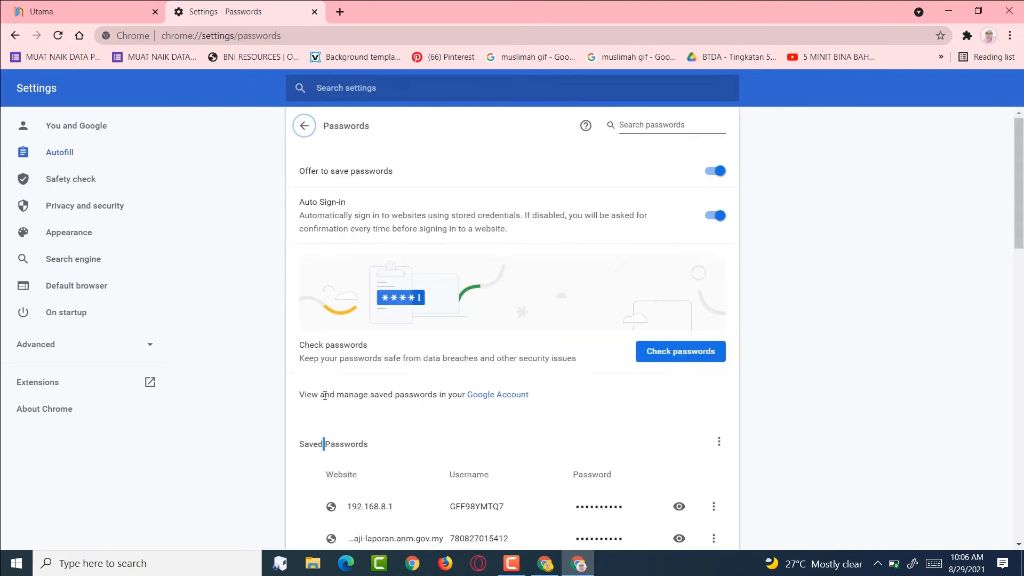
pyautogui.scroll(-1, 344, 410)
pyautogui.scroll(-3, 344, 410)
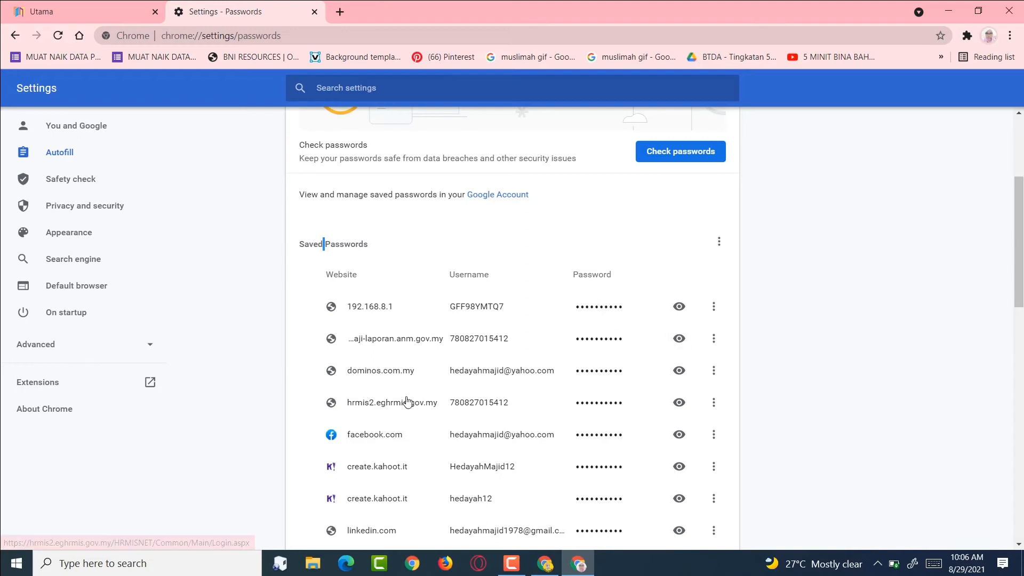
pyautogui.scroll(-1, 406, 401)
pyautogui.scroll(-2, 407, 401)
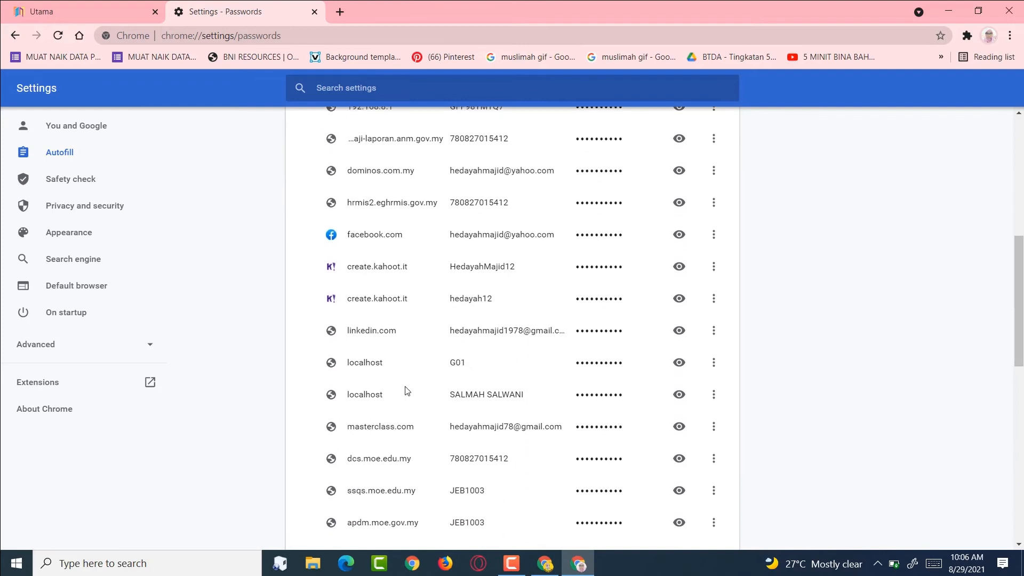
pyautogui.scroll(-3, 400, 388)
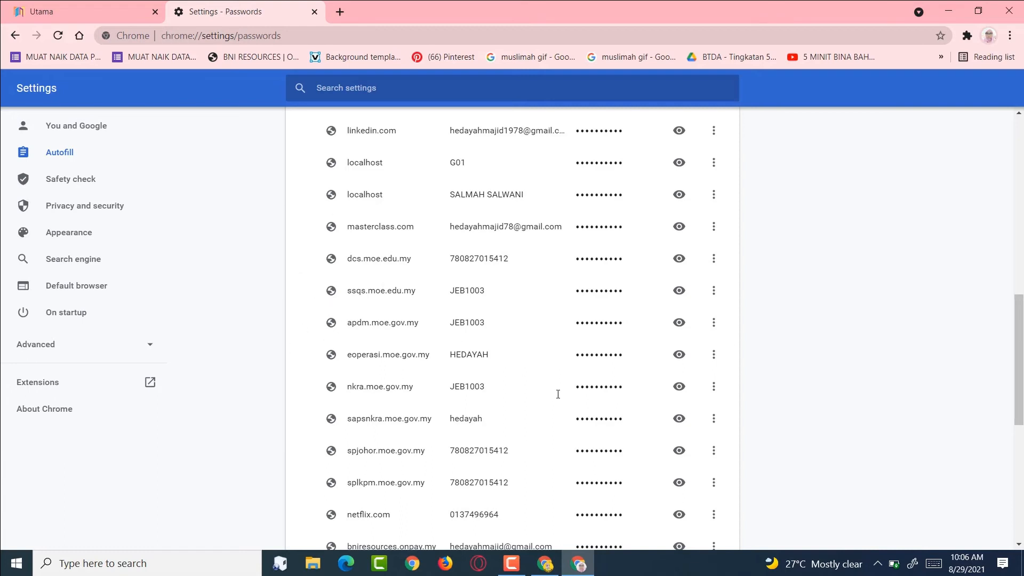
# - Reveal the stored dcs.moe.edu.my password, then hide it again
pyautogui.click(684, 266)
pyautogui.click(683, 267)
pyautogui.click(683, 267)
pyautogui.click(683, 267)
pyautogui.click(678, 260)
pyautogui.scroll(-7, 333, 181)
pyautogui.scroll(15, 238, 304)
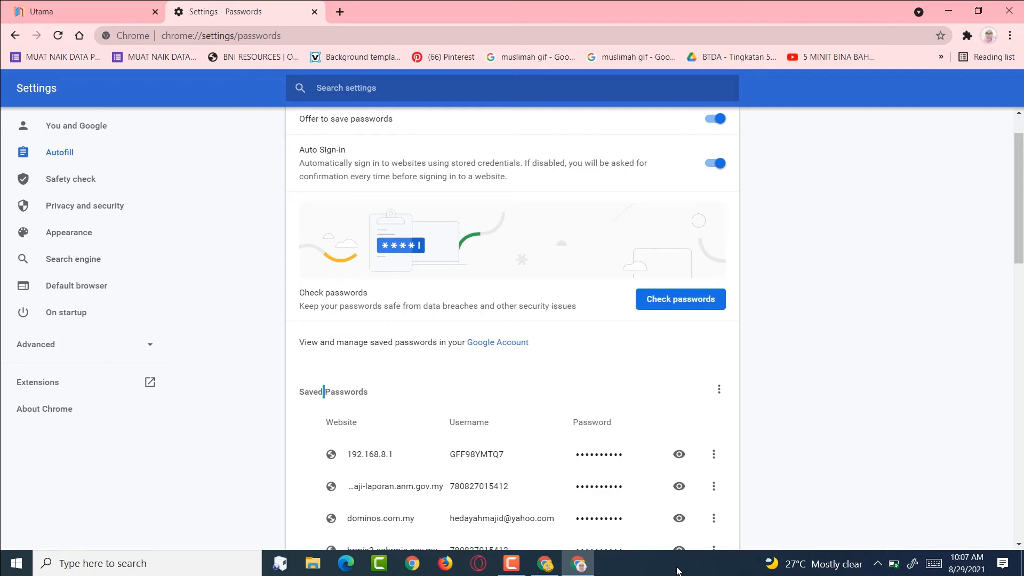
# - Open the personal profile in a new window and go to its Settings page
pyautogui.click(407, 554)
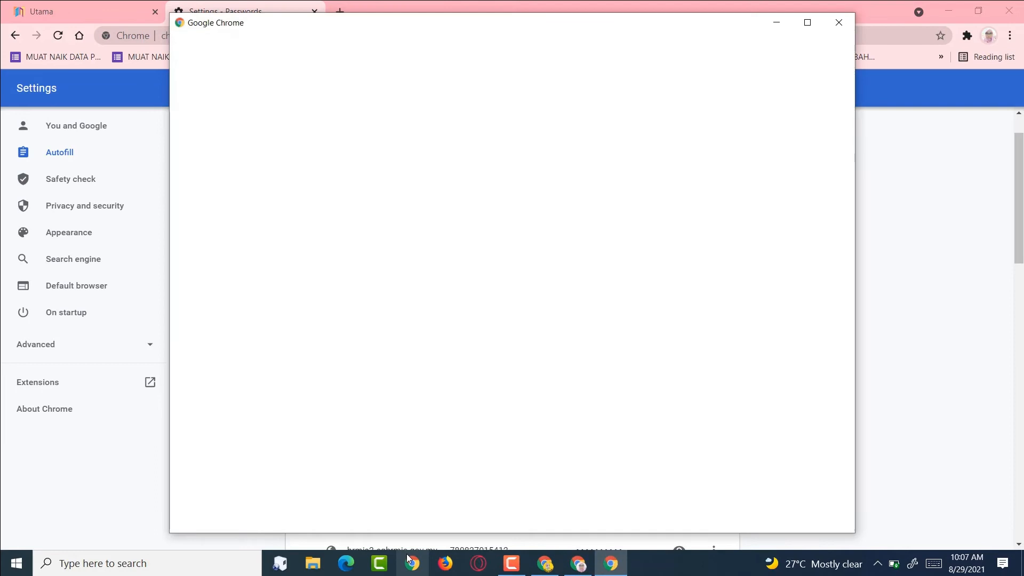
pyautogui.click(438, 235)
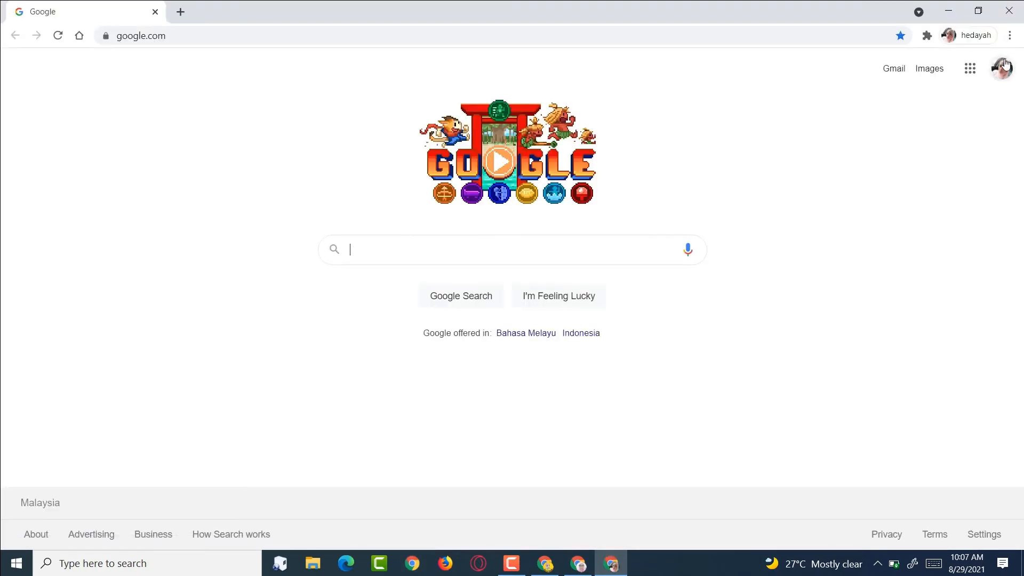
pyautogui.click(1009, 36)
pyautogui.click(884, 263)
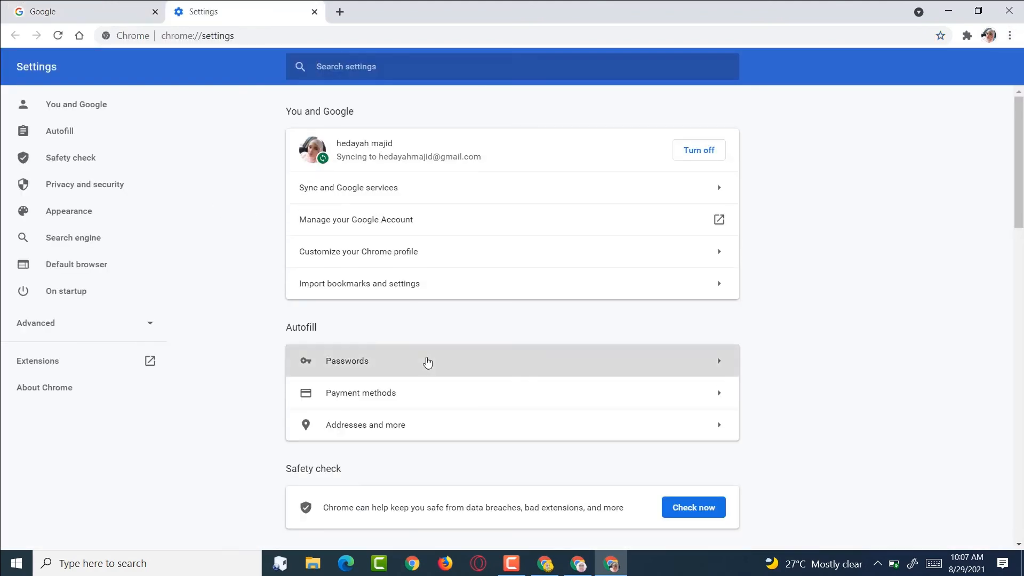
# - Scroll through the personal profile's saved passwords, then bring up the profile chooser
pyautogui.click(427, 361)
pyautogui.scroll(-6, 427, 359)
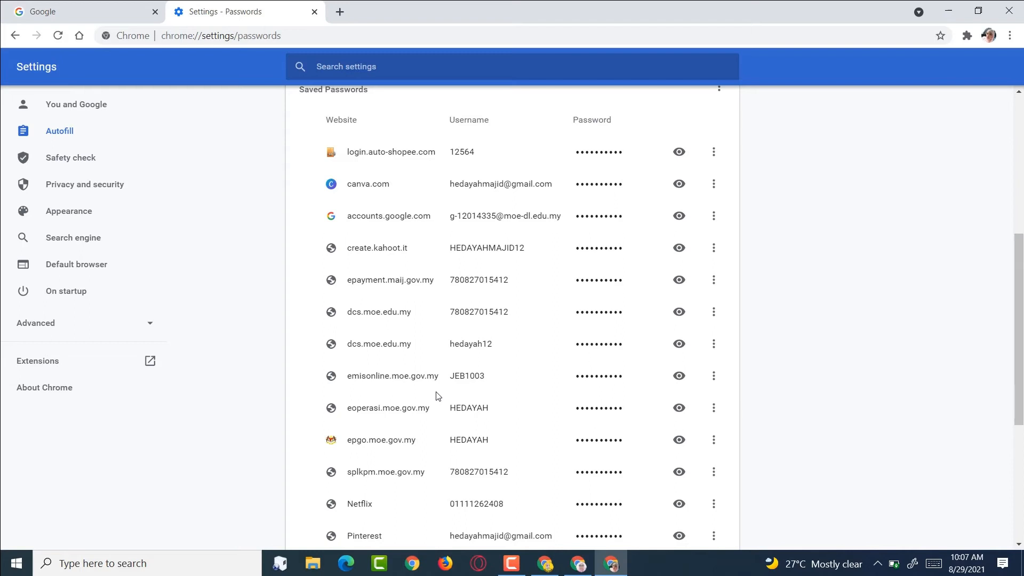
pyautogui.scroll(-4, 438, 395)
pyautogui.scroll(-1, 454, 402)
pyautogui.scroll(15, 473, 425)
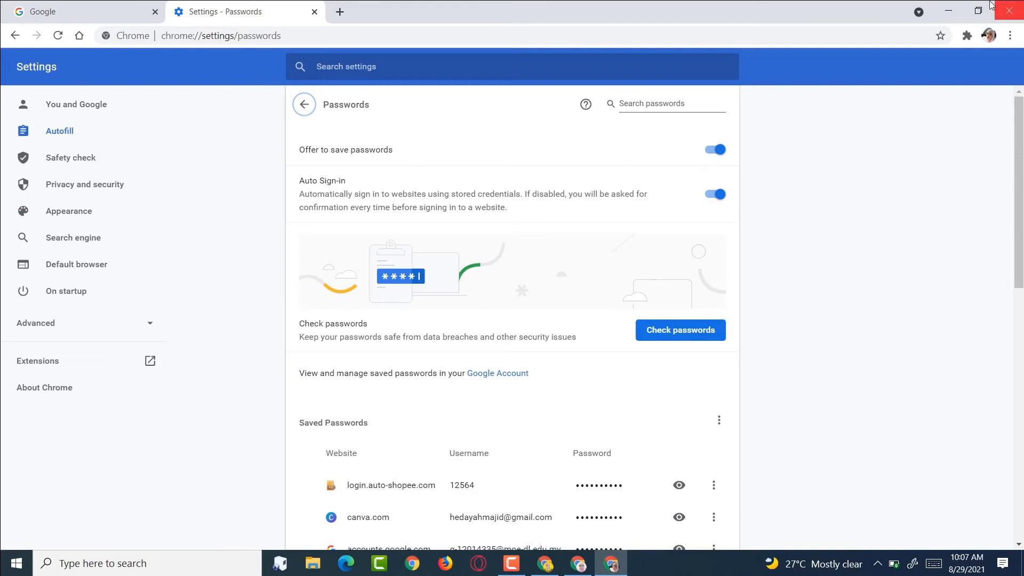
pyautogui.click(412, 563)
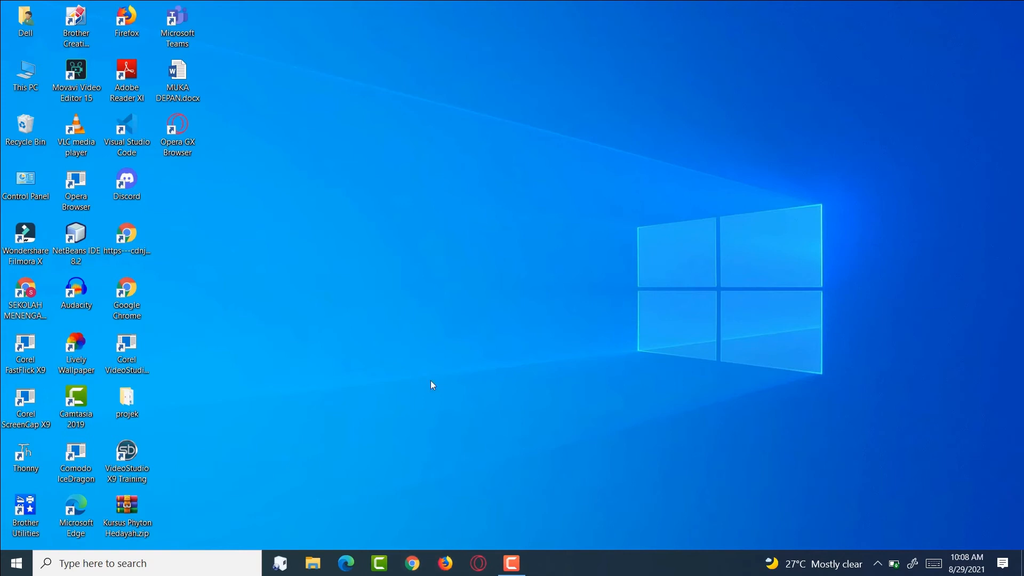
# - Open the school moe-dl.edu.my profile and go to DELIMa's Guru teacher section
pyautogui.click(412, 566)
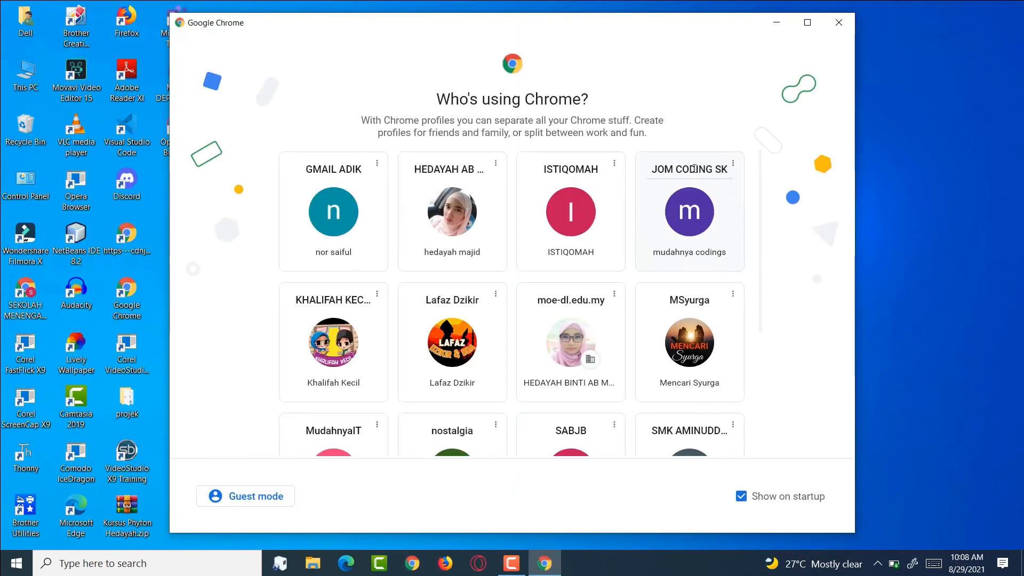
pyautogui.click(570, 365)
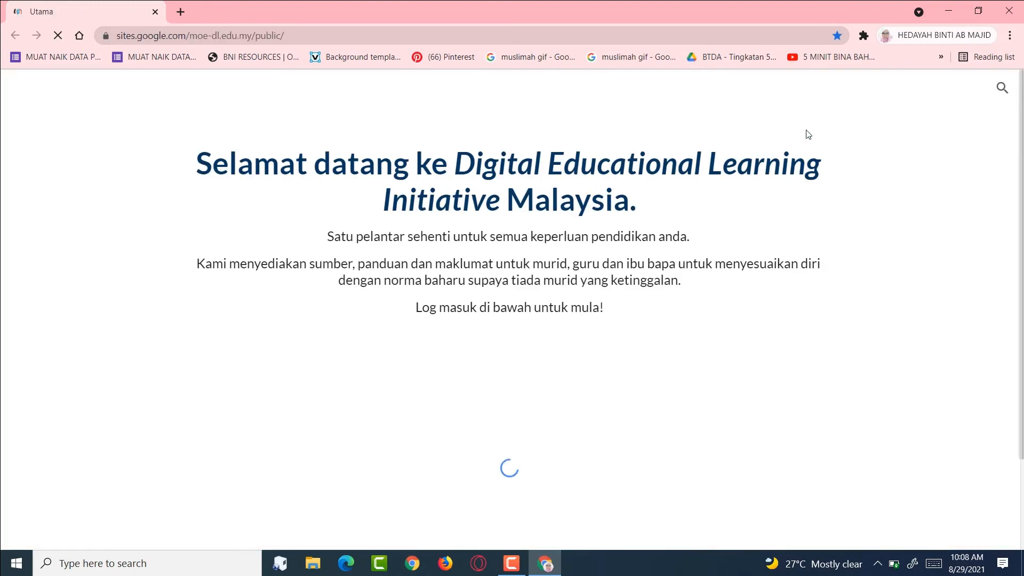
pyautogui.scroll(-5, 621, 351)
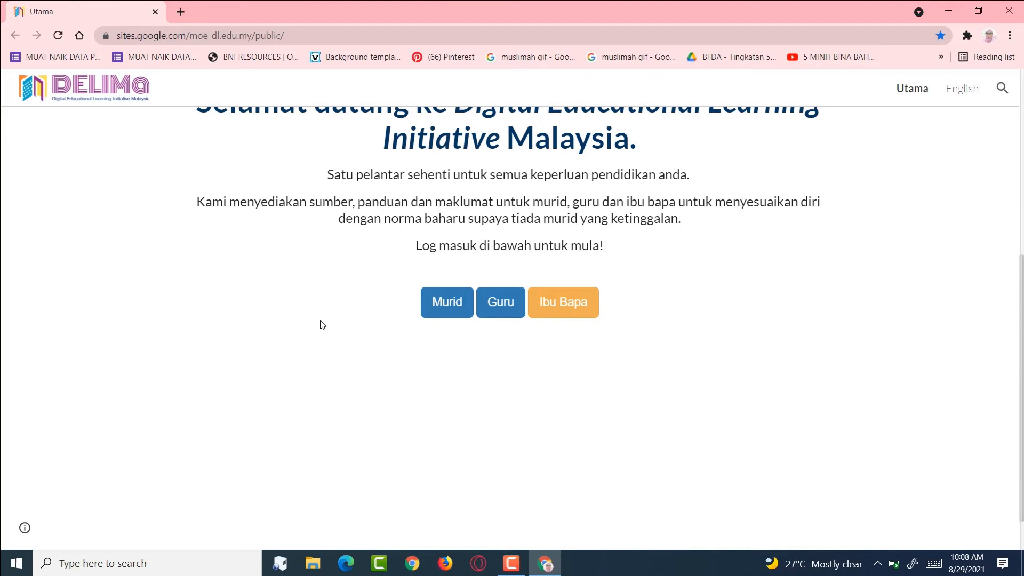
pyautogui.click(512, 313)
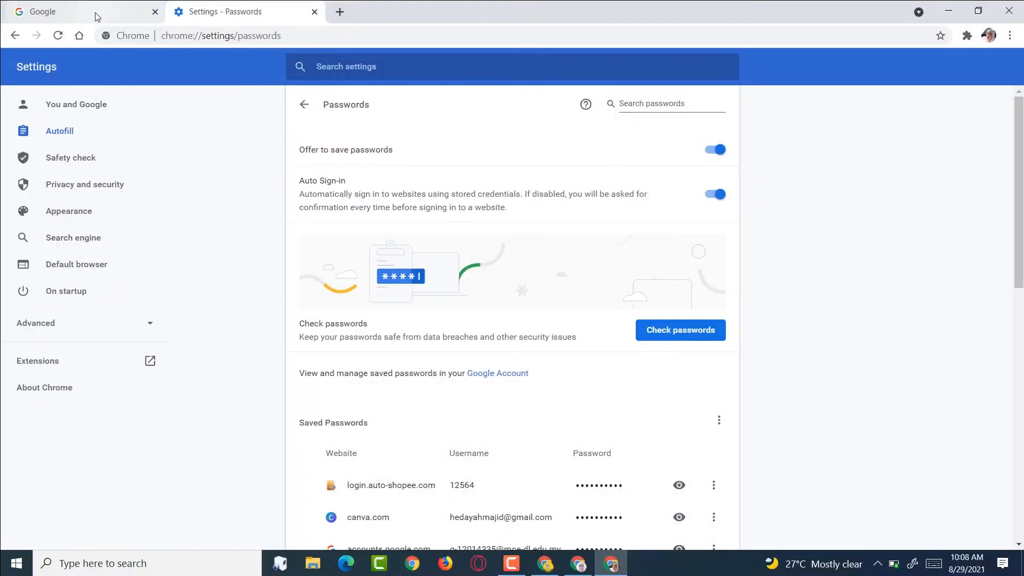
# - Switch to the personal profile's Google window, then back to the school profile window
pyautogui.click(96, 16)
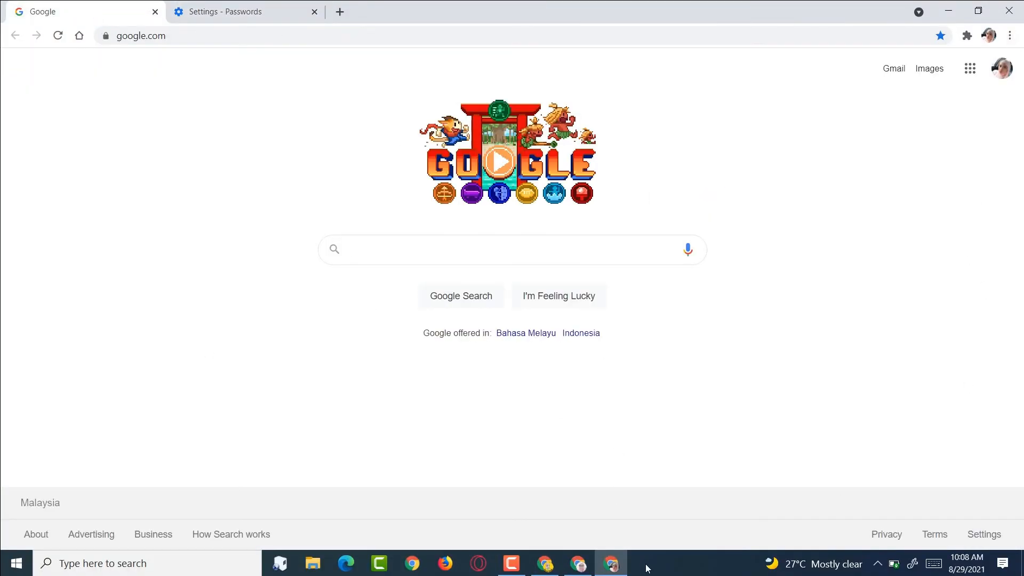
pyautogui.moveTo(572, 569)
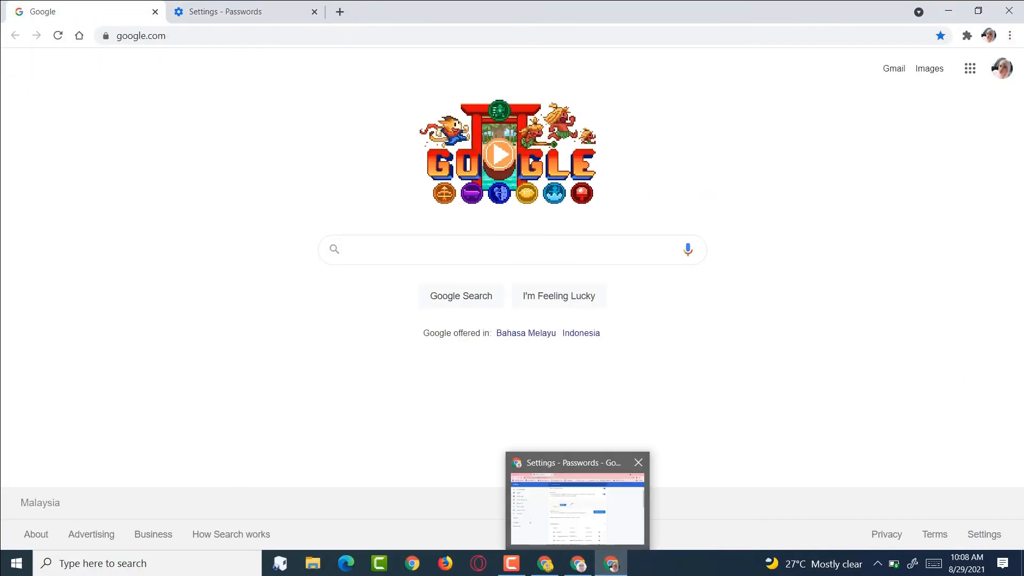
pyautogui.click(537, 569)
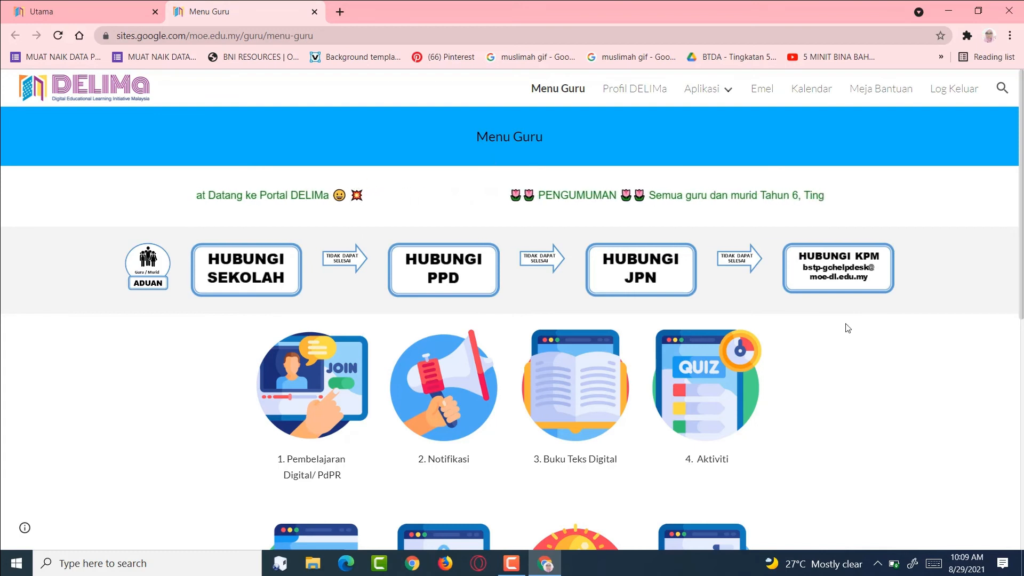
# - Follow the Emel link on the DELIMa Menu Guru page to load the school Gmail inbox
pyautogui.click(760, 90)
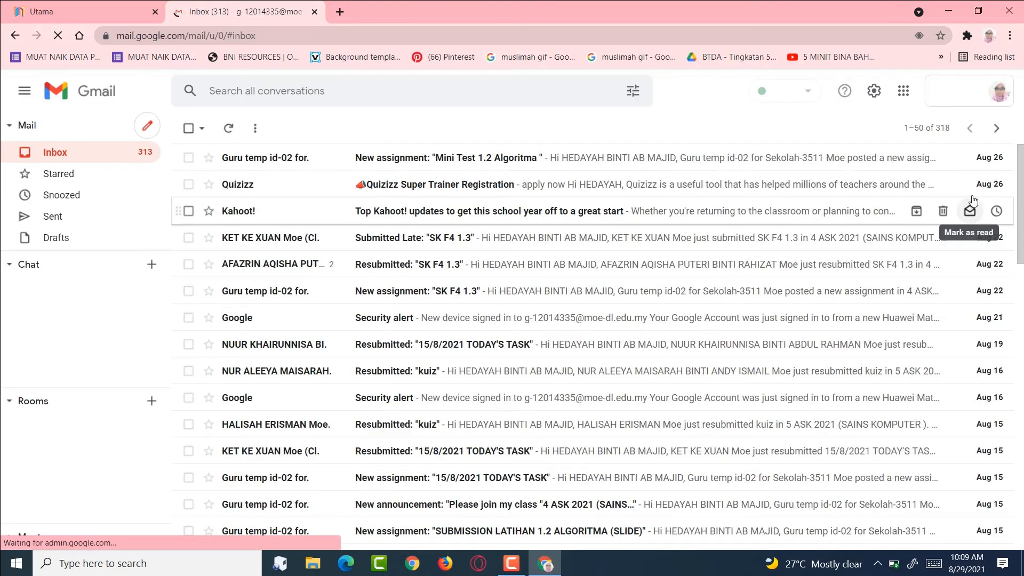
# - Launch the school account's Google Drive from Gmail's apps grid in a new tab
pyautogui.click(904, 92)
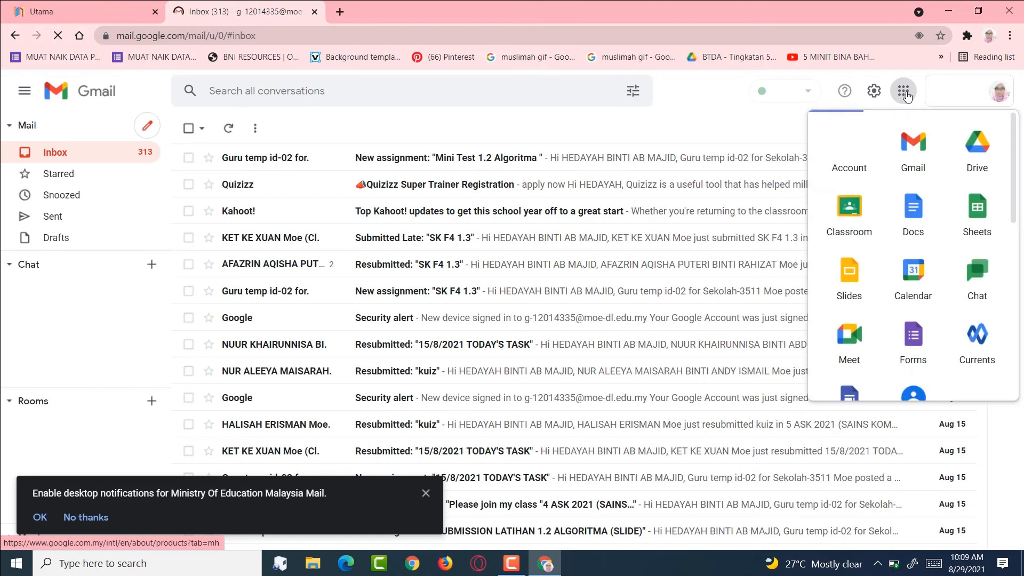
pyautogui.click(984, 157)
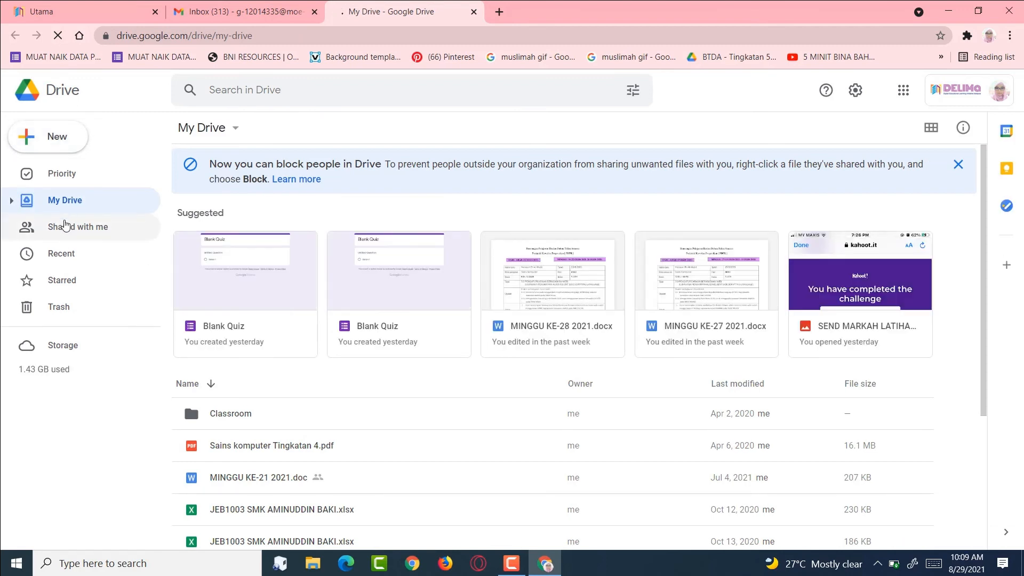
# - Open the Classroom folder in the school account's My Drive
pyautogui.scroll(-4, 303, 361)
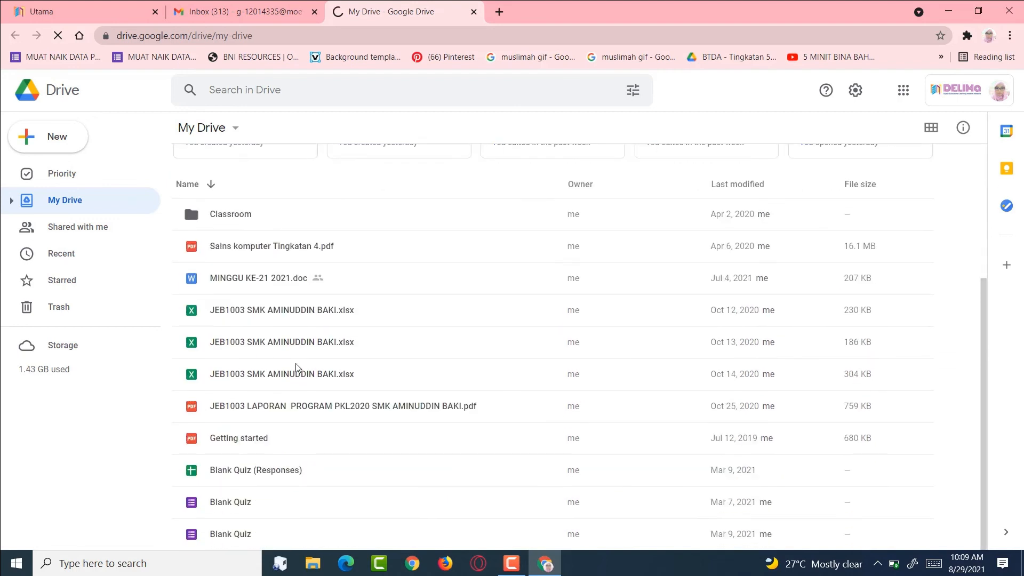
pyautogui.scroll(4, 238, 323)
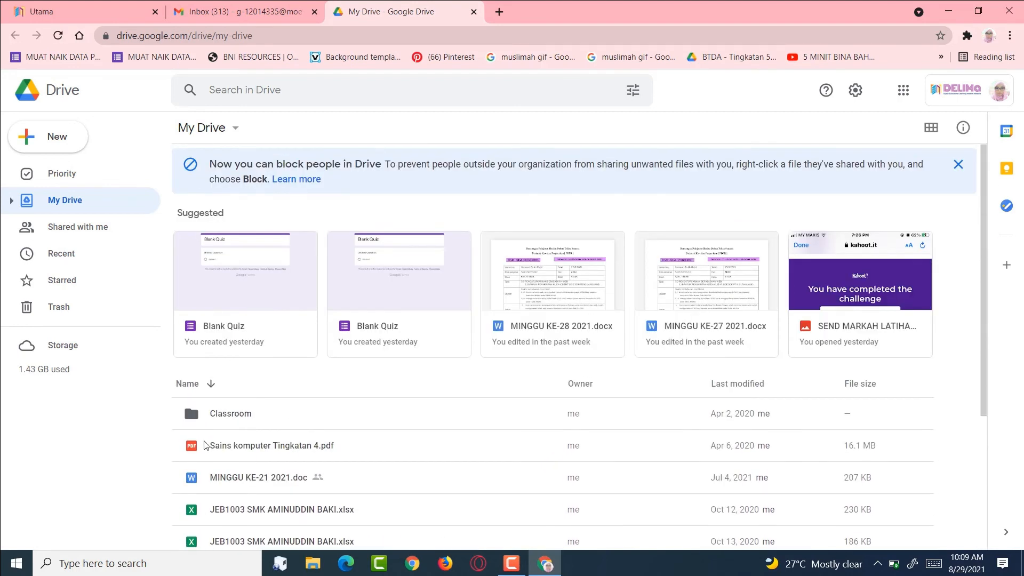
pyautogui.click(234, 416)
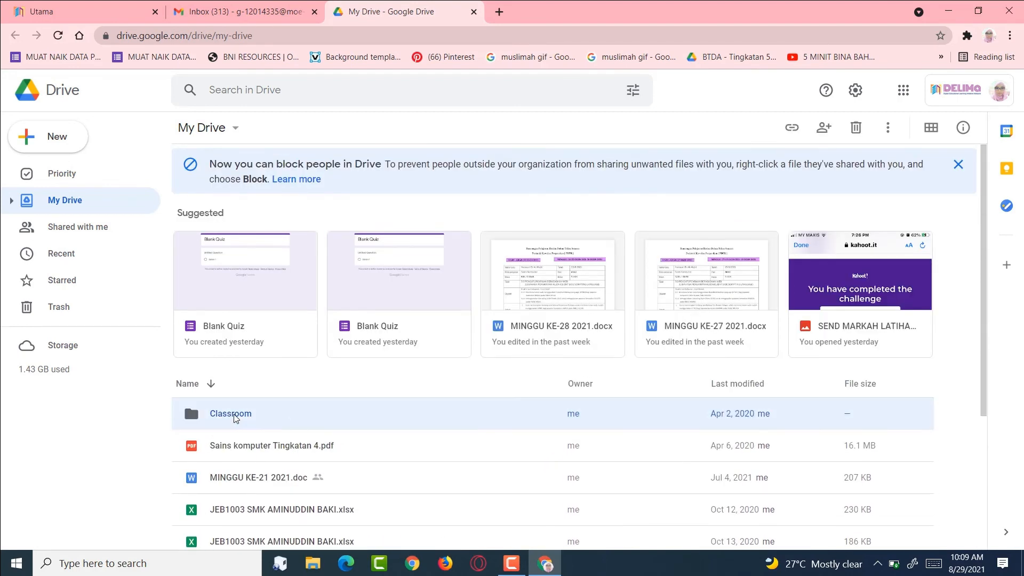
pyautogui.doubleClick(234, 417)
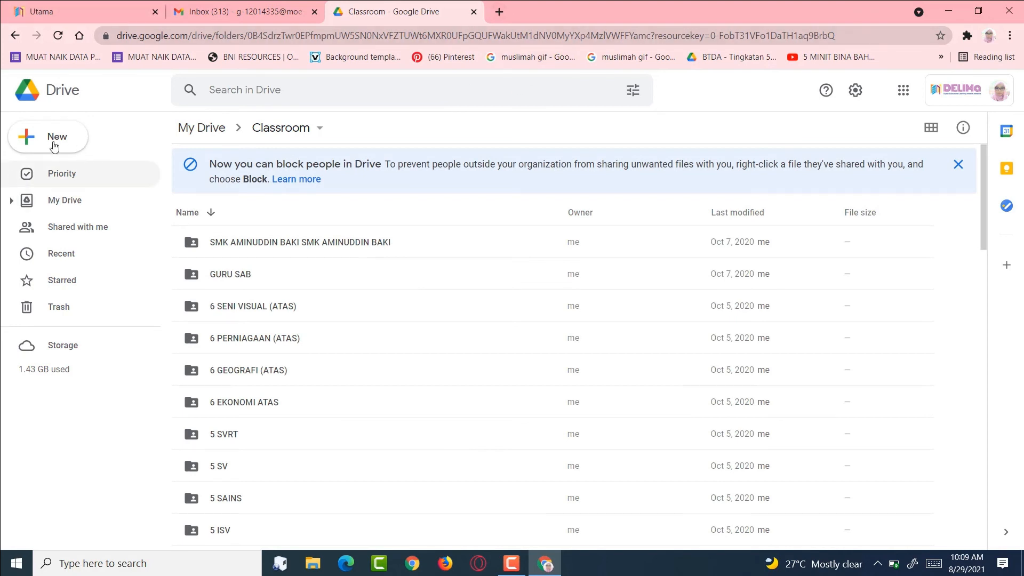
pyautogui.click(66, 200)
pyautogui.click(68, 229)
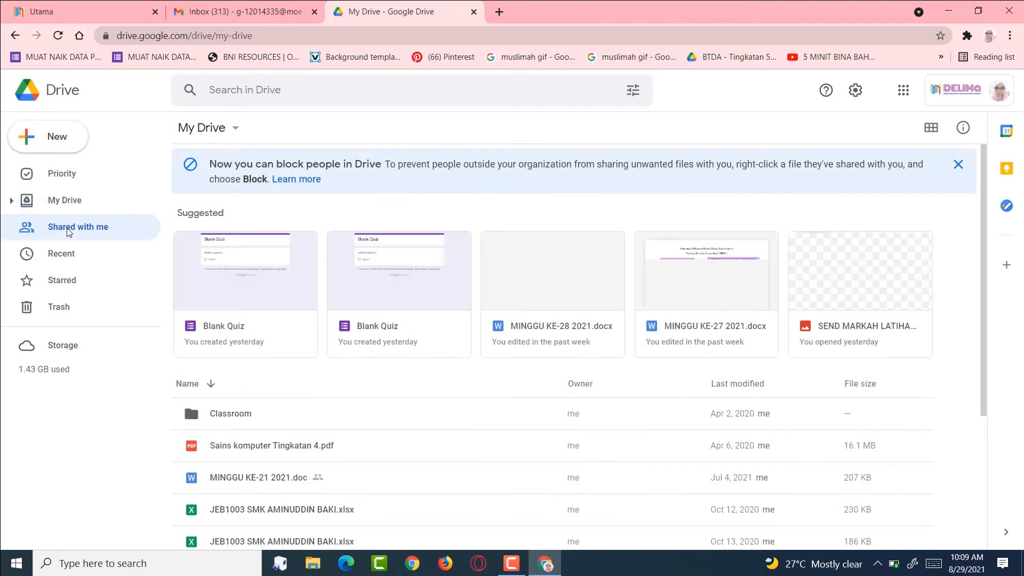
pyautogui.scroll(-7, 383, 422)
pyautogui.scroll(5, 357, 449)
pyautogui.scroll(4, 347, 426)
pyautogui.scroll(-8, 352, 470)
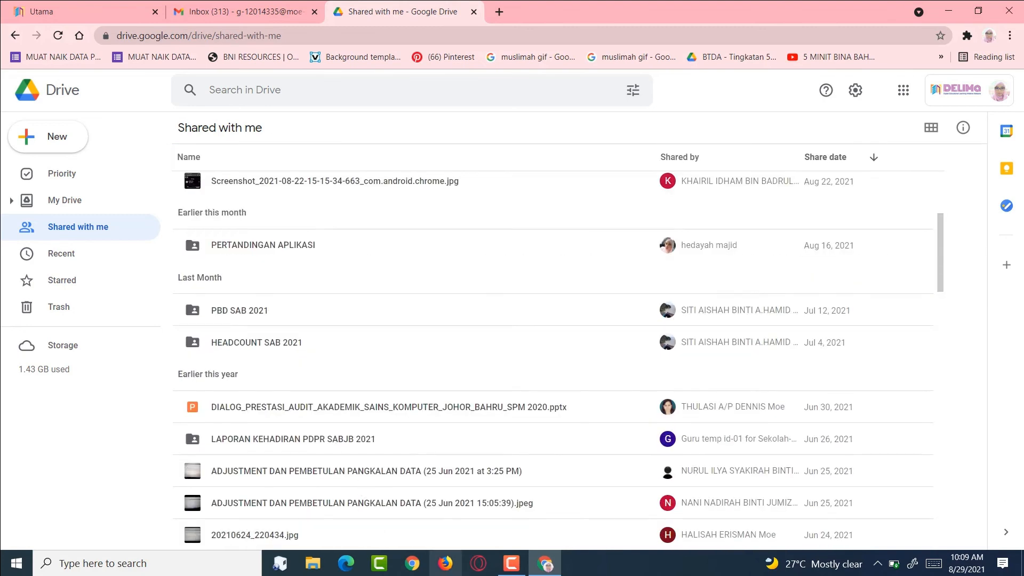
pyautogui.click(412, 563)
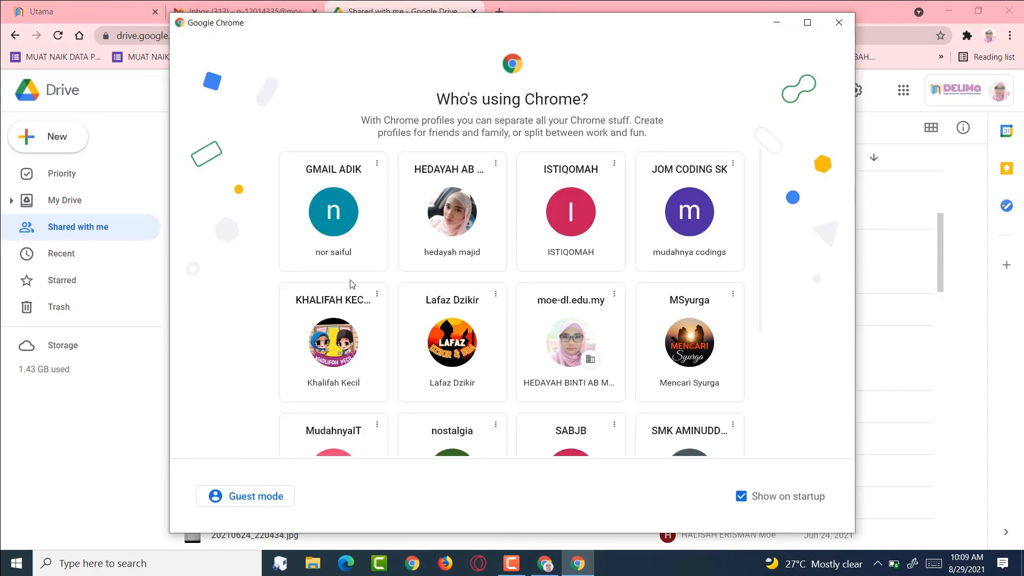
# - Open the personal profile's My Drive (FILMORA9, GRADUASI2019, PKBM), then switch to File Explorer
pyautogui.click(429, 224)
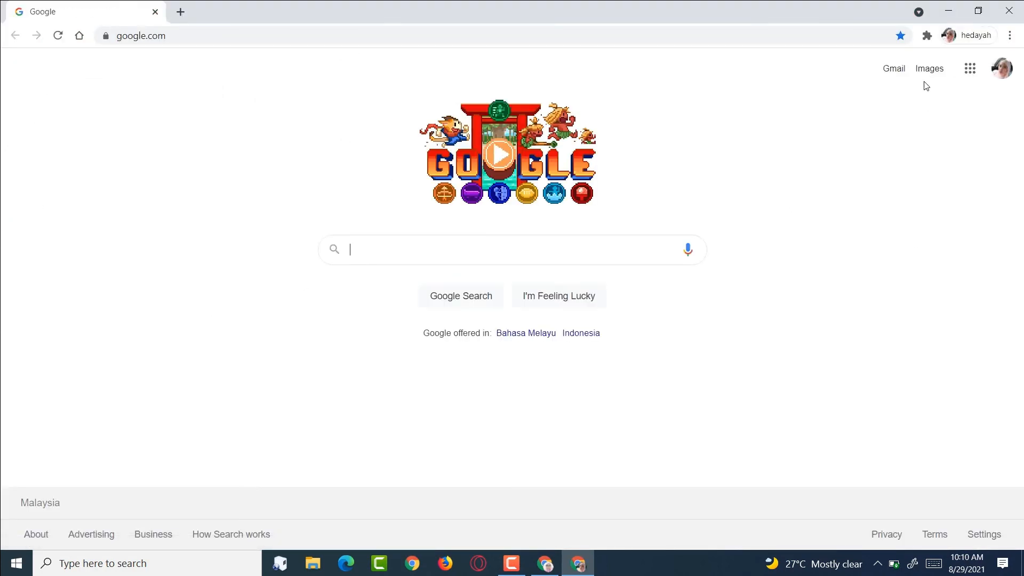
pyautogui.click(970, 68)
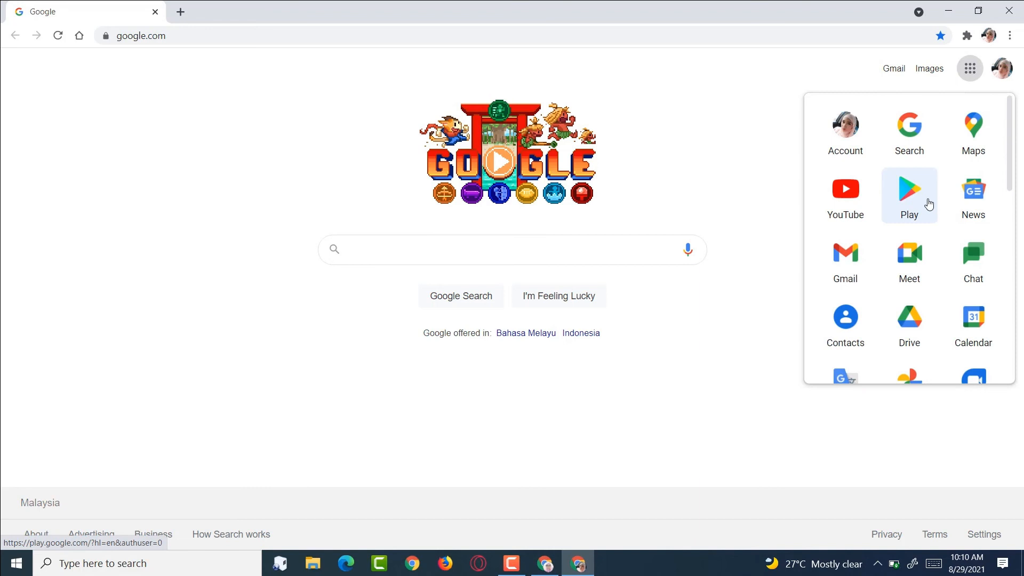
pyautogui.click(899, 317)
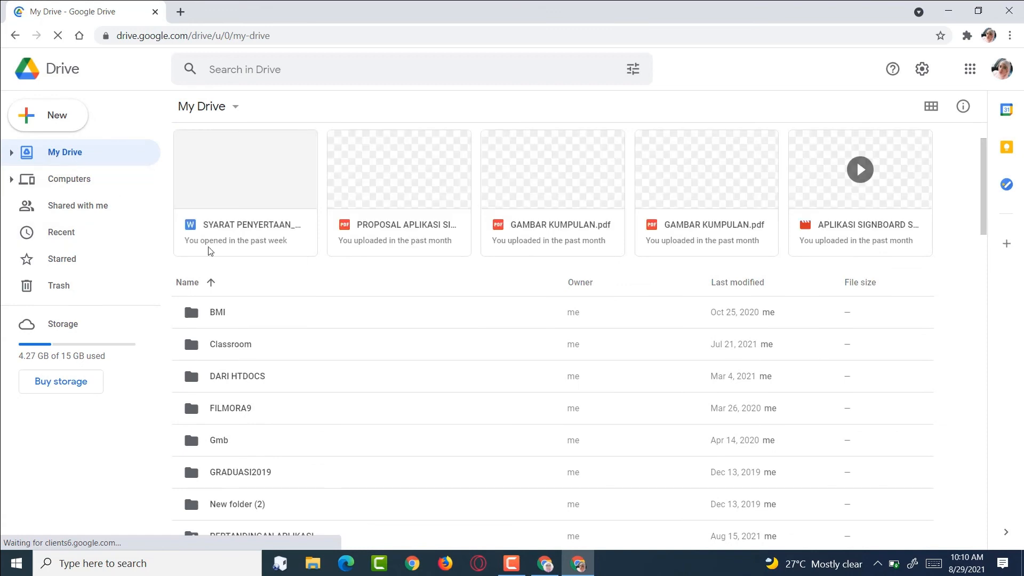
pyautogui.scroll(-4, 309, 448)
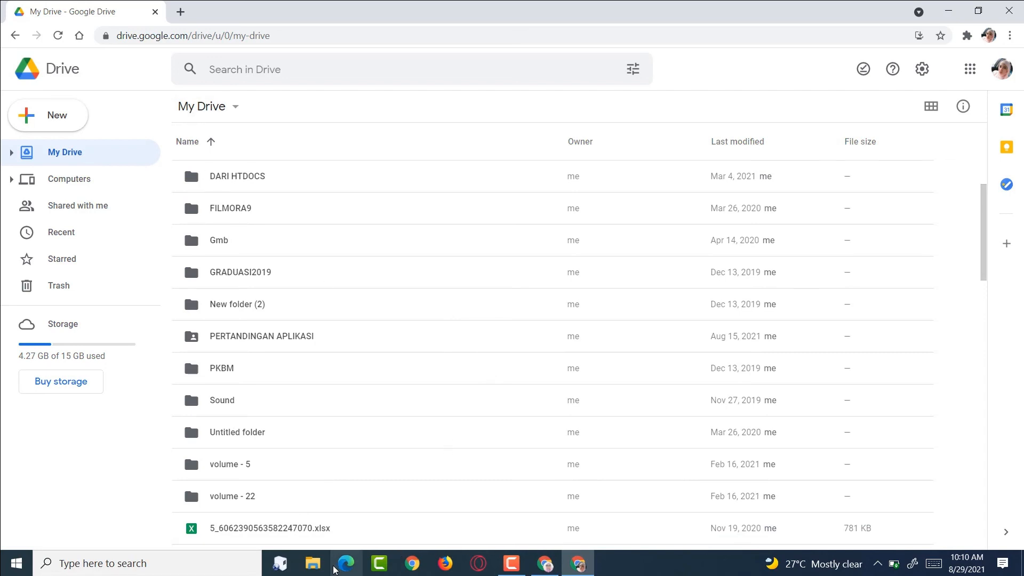
pyautogui.click(314, 564)
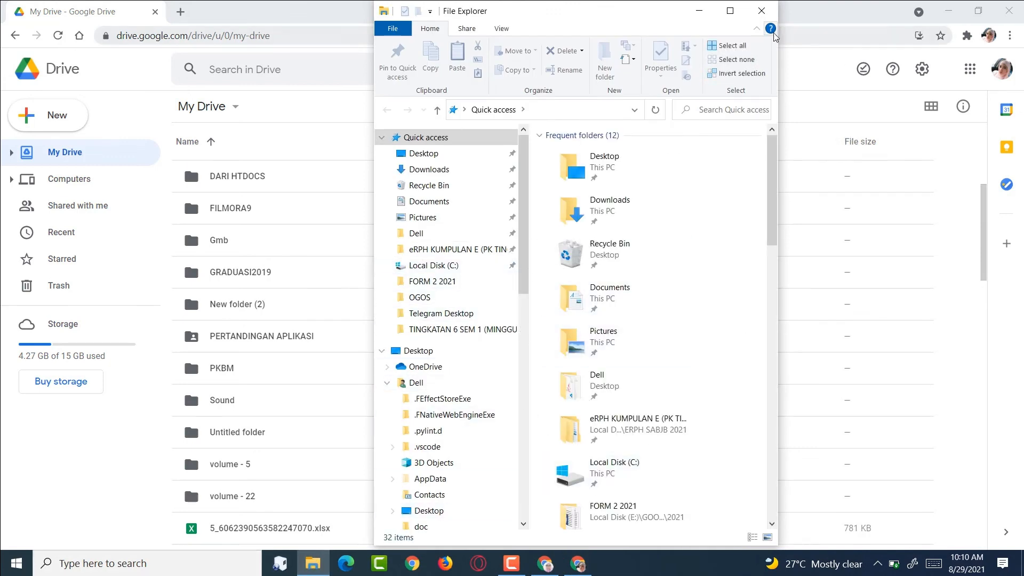
# - Maximize File Explorer, then bring the personal profile's Drive window back in front
pyautogui.click(730, 11)
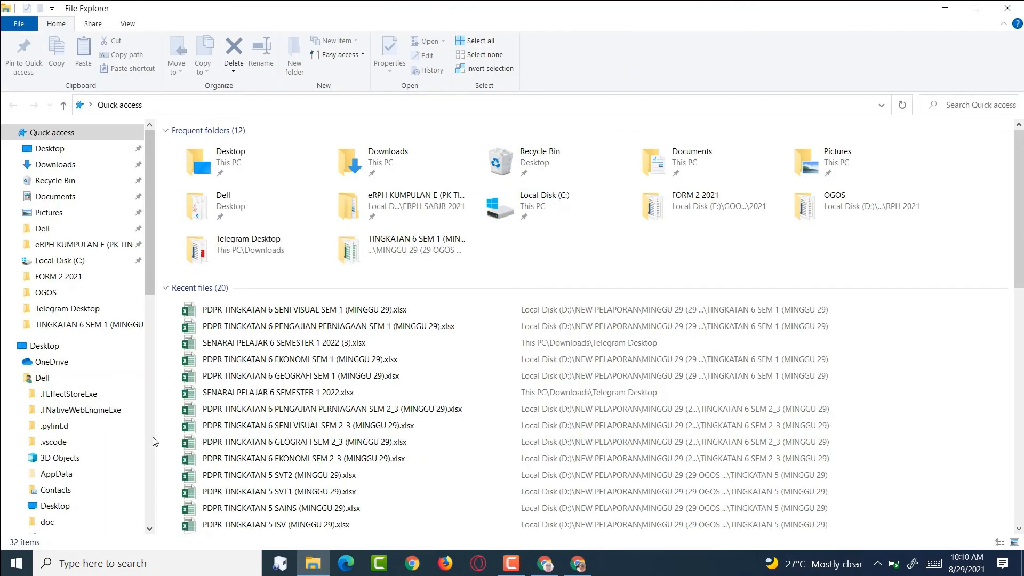
pyautogui.moveTo(531, 571)
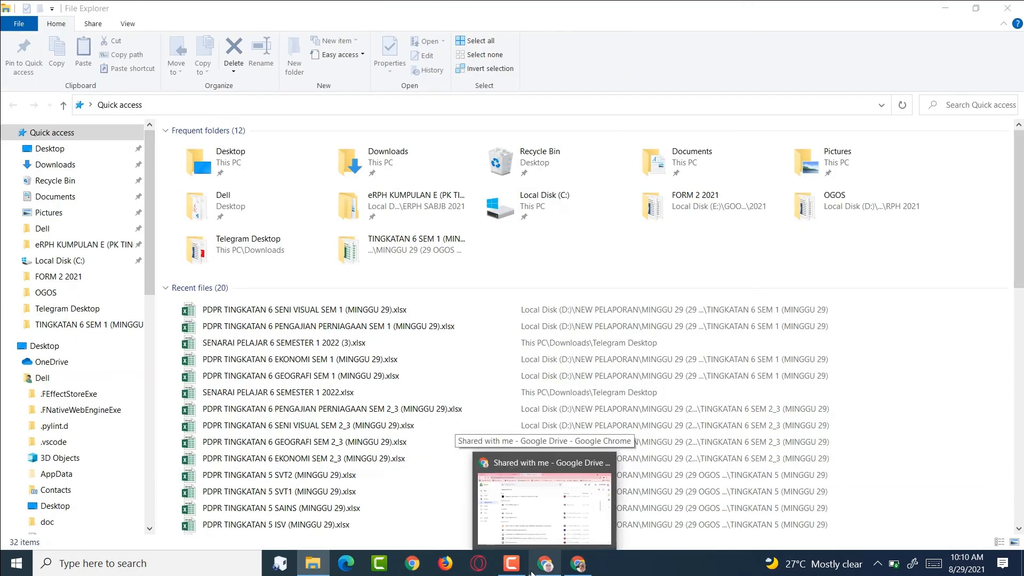
pyautogui.click(579, 564)
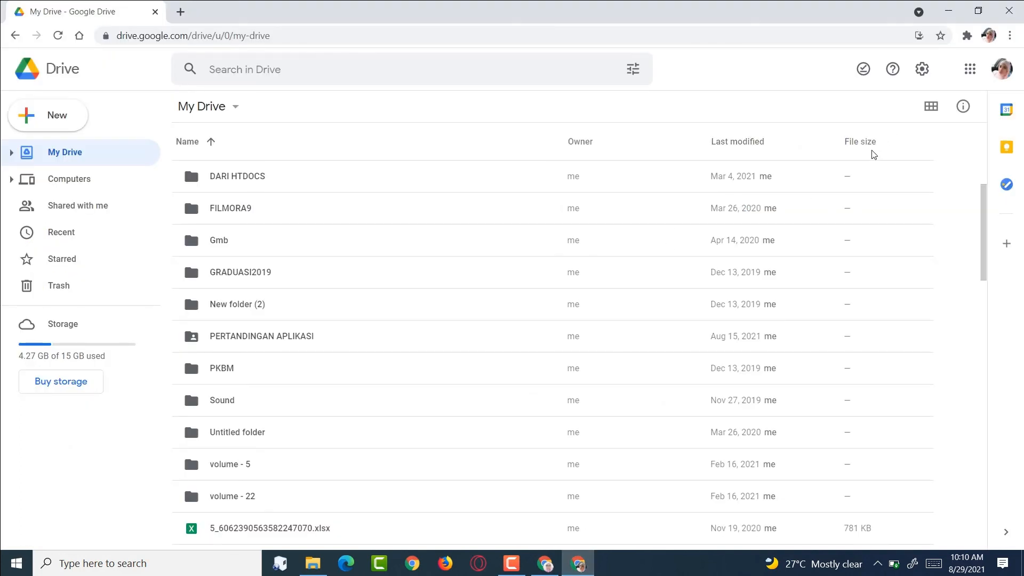
# - Check the personal Drive's Shared with me list, then close the Chrome window
pyautogui.scroll(5, 809, 213)
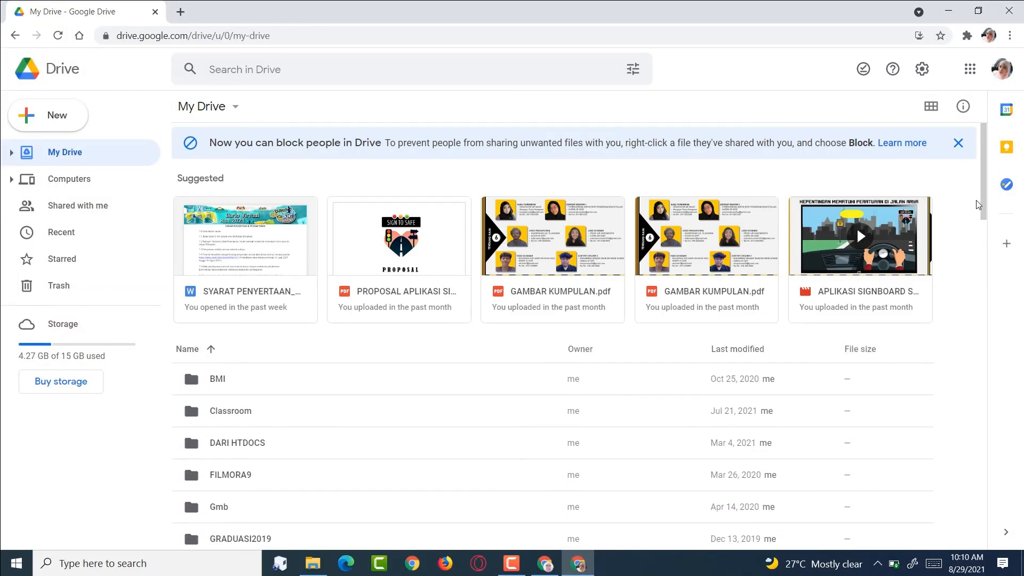
pyautogui.scroll(-4, 978, 204)
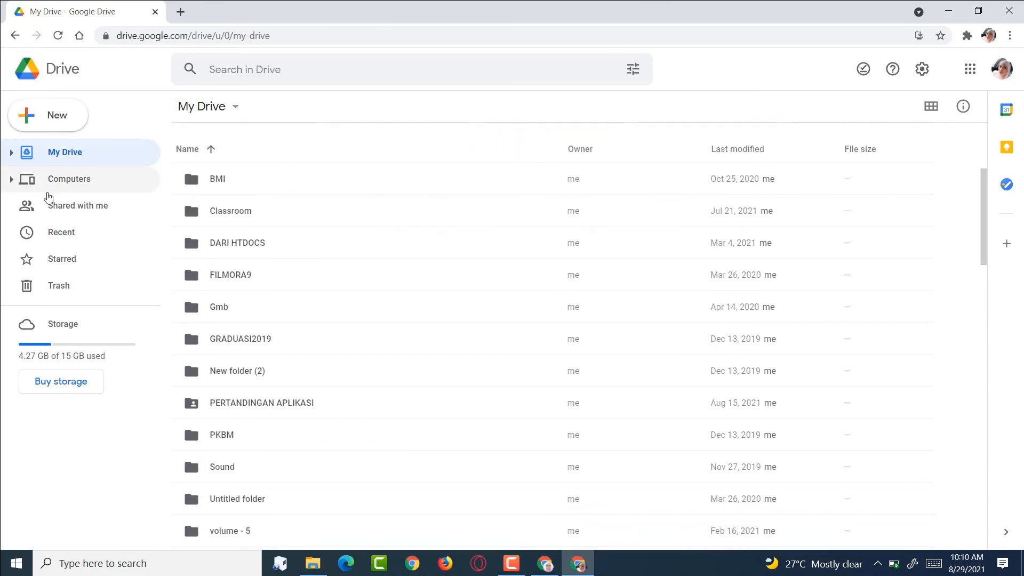
pyautogui.click(58, 206)
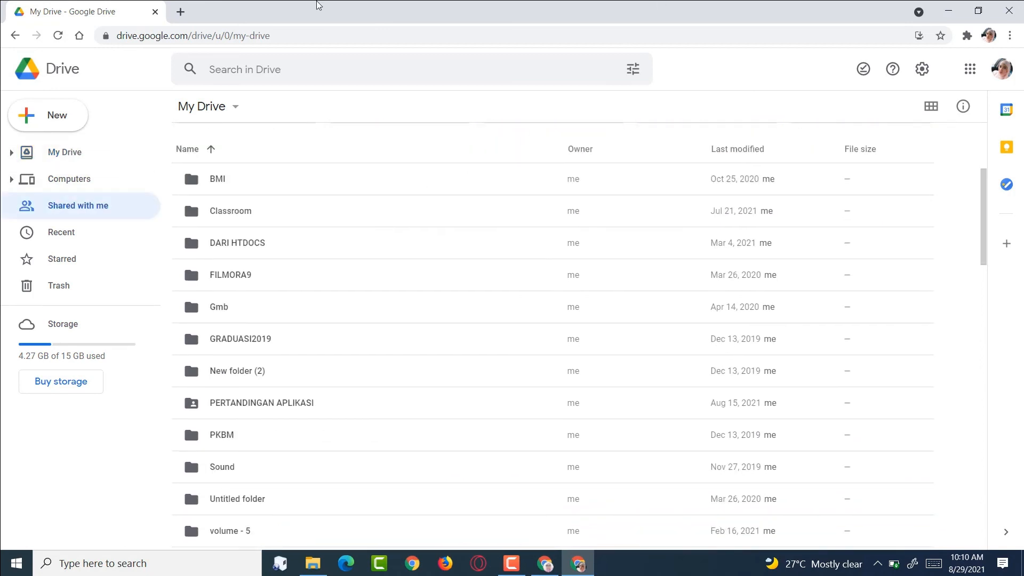
pyautogui.click(1001, 13)
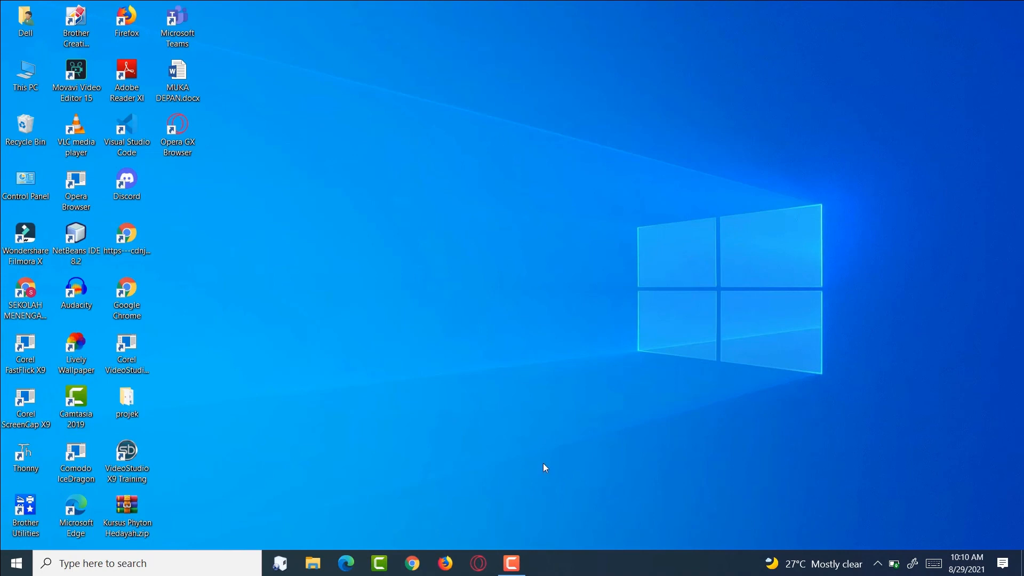